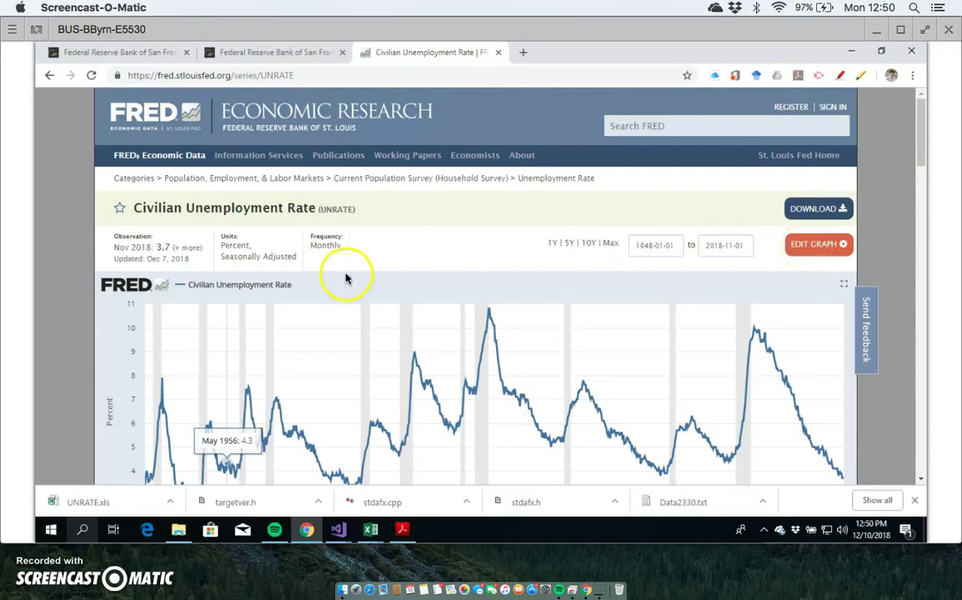
Change the Civilian Unemployment Rate graph's frequency to Quarterly and close the graph editor
{"action": "left_click", "coordinate": [812, 249]}
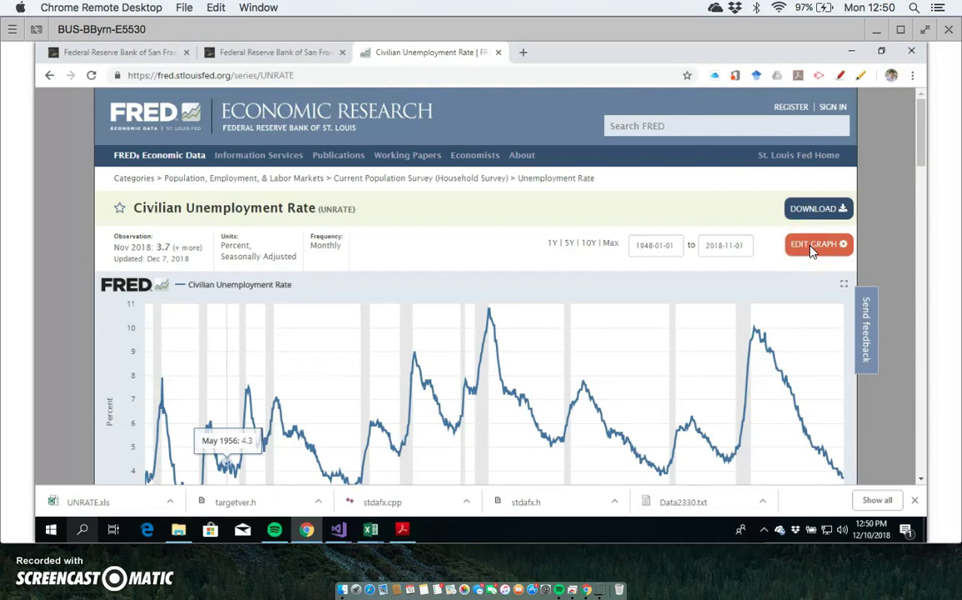
{"action": "left_click", "coordinate": [811, 244]}
{"action": "left_click", "coordinate": [716, 283]}
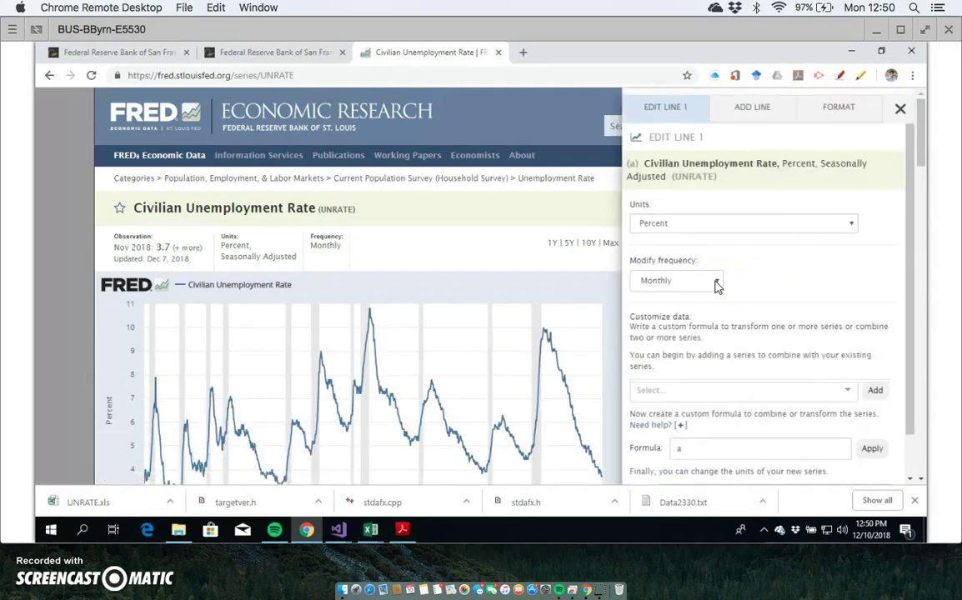
{"action": "left_click", "coordinate": [715, 283]}
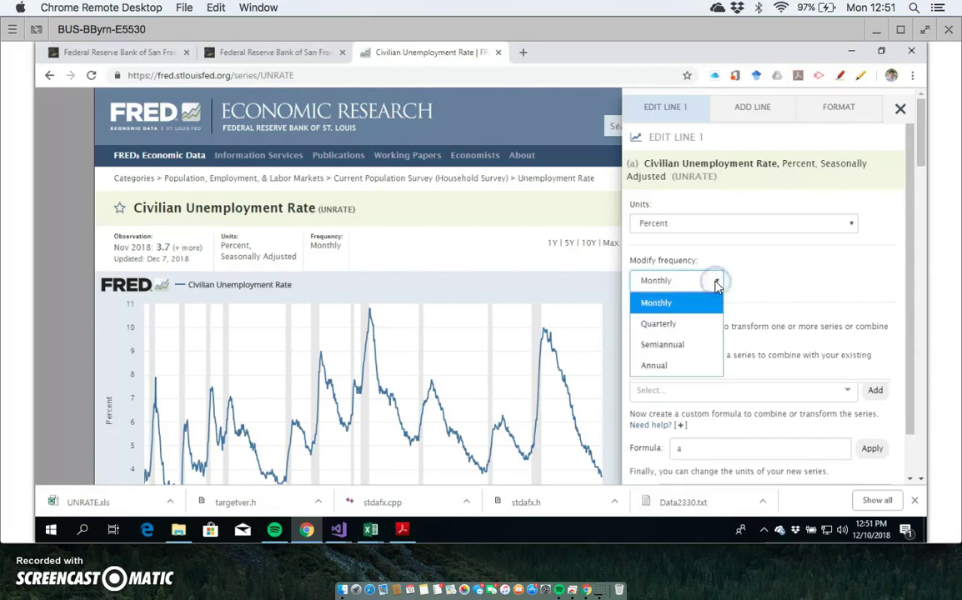
{"action": "left_click", "coordinate": [690, 330]}
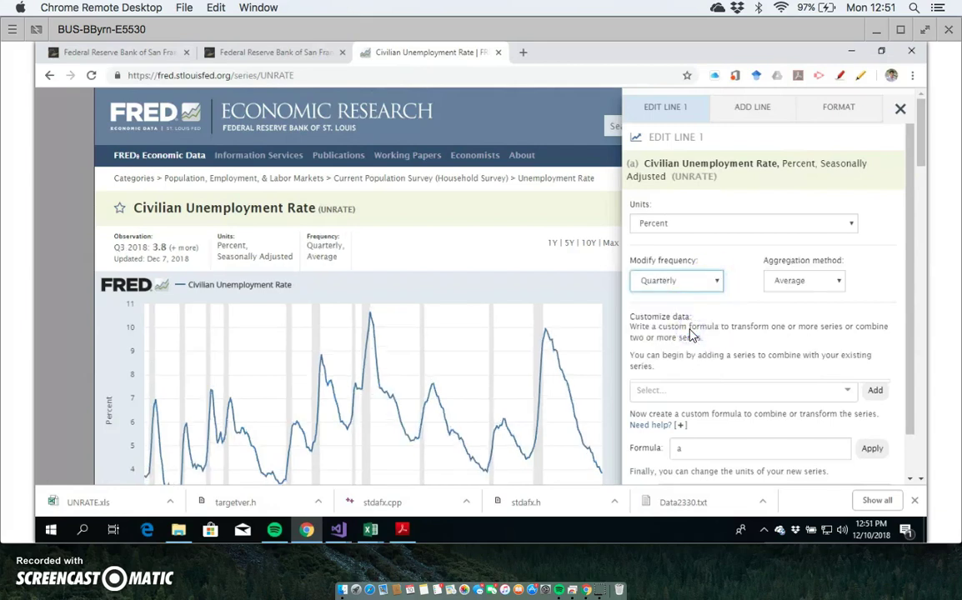
{"action": "left_click", "coordinate": [901, 111]}
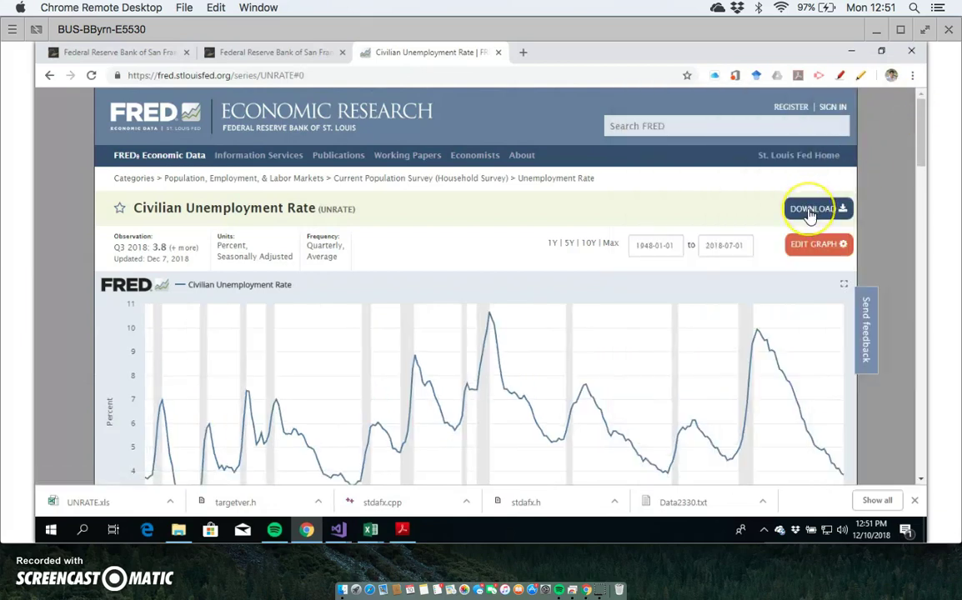
Download the quarterly unemployment series as Excel data and open the file in a maximized window
{"action": "left_click", "coordinate": [809, 212]}
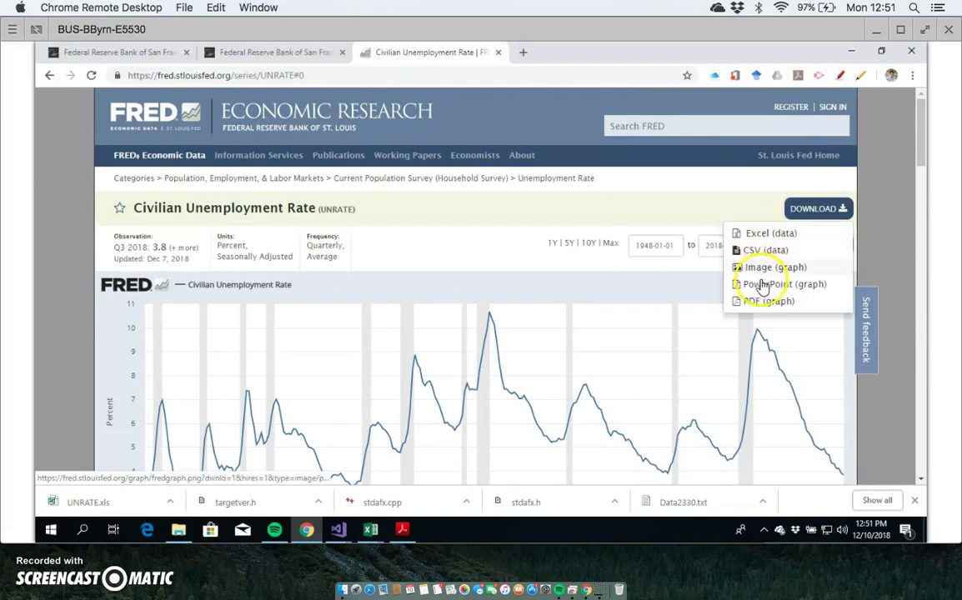
{"action": "left_click", "coordinate": [755, 234]}
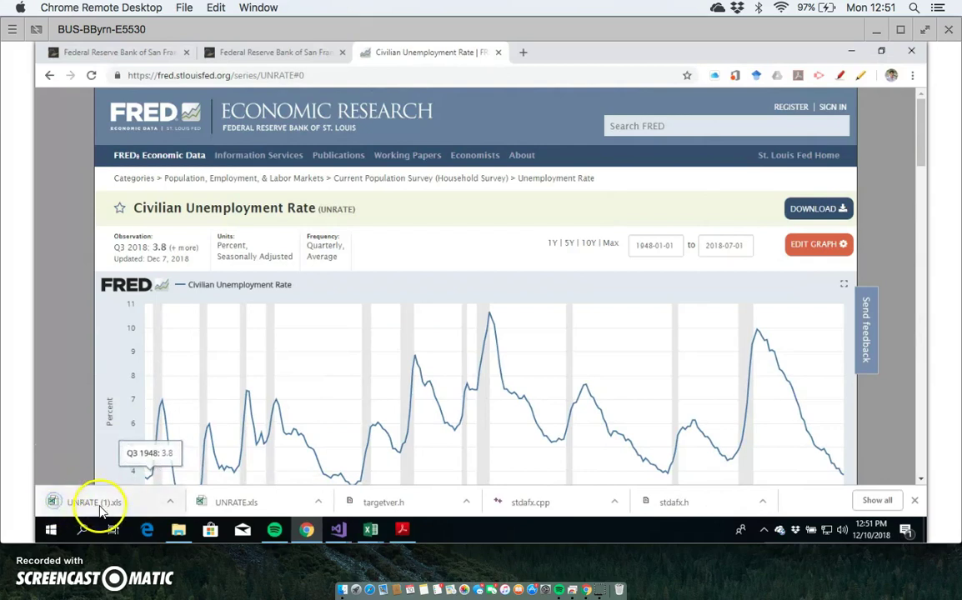
{"action": "left_click", "coordinate": [100, 510]}
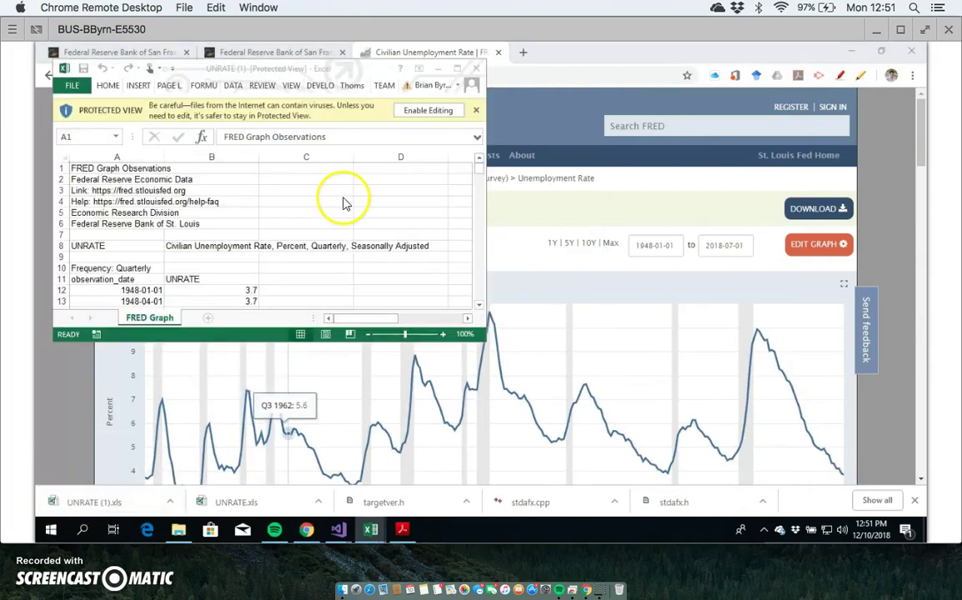
{"action": "left_click", "coordinate": [458, 69]}
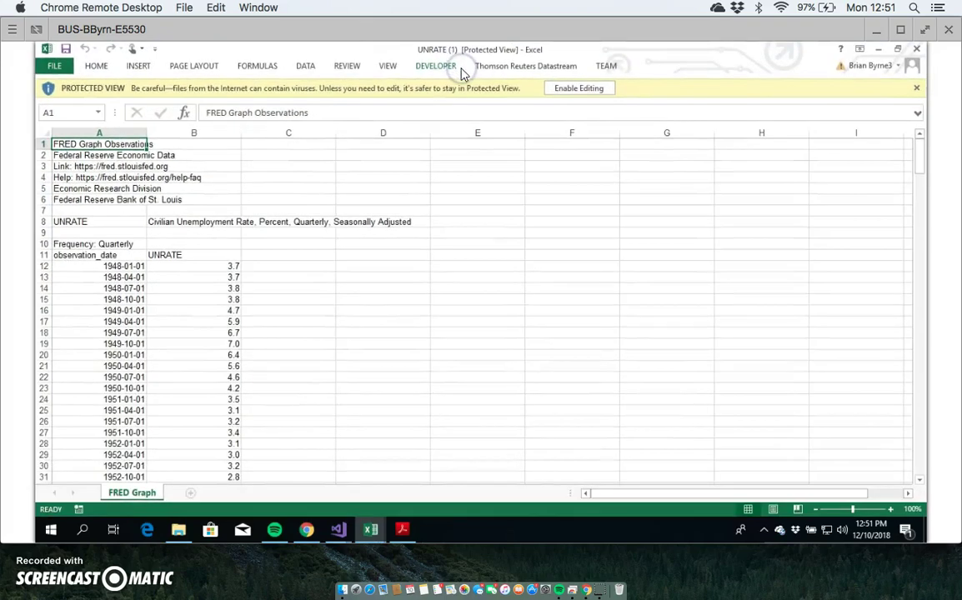
Inspect the unrounded 1948 quarterly unemployment values in the UNRATE column
{"action": "left_click", "coordinate": [225, 267]}
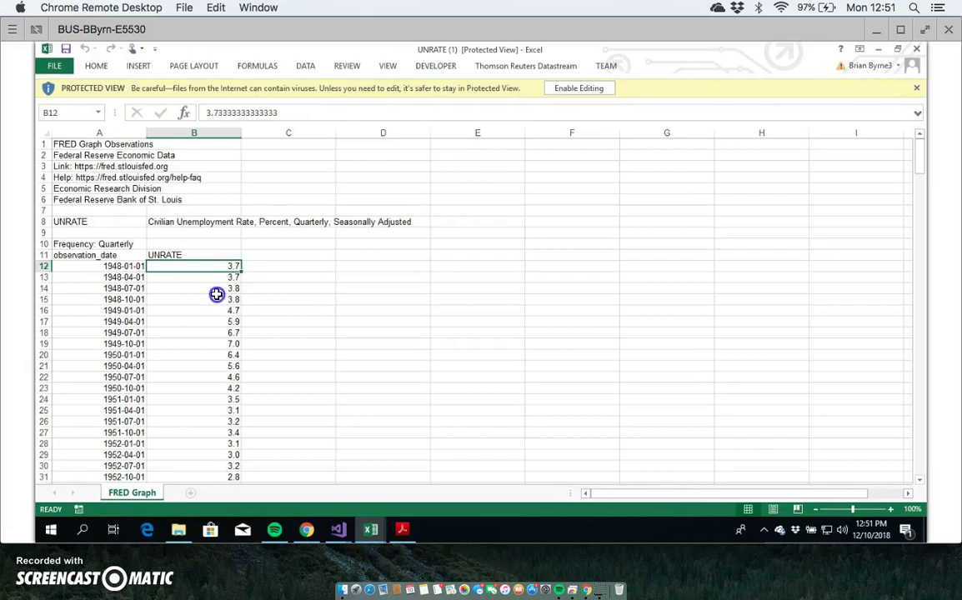
{"action": "left_click", "coordinate": [216, 297]}
{"action": "left_click", "coordinate": [212, 287]}
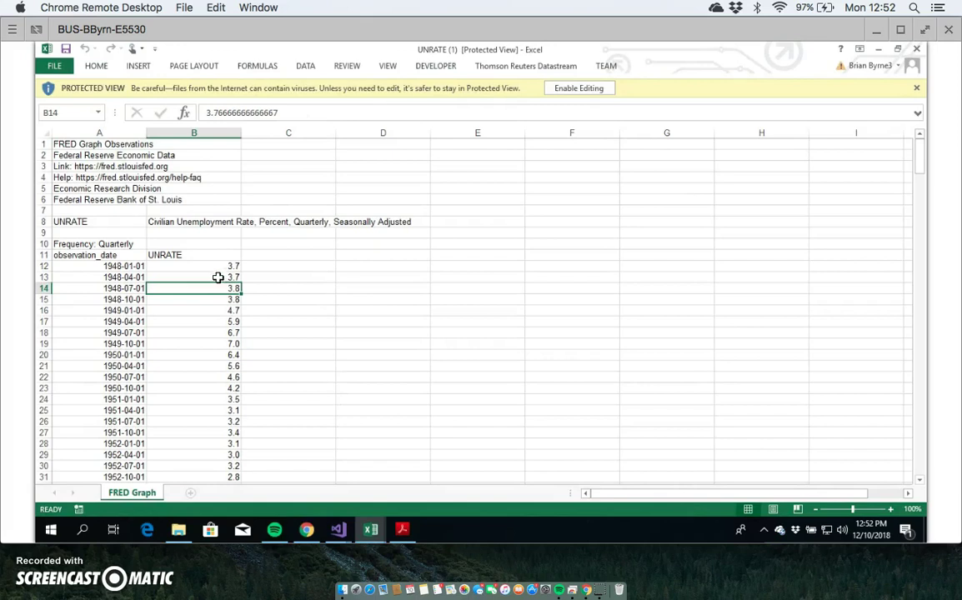
{"action": "left_click", "coordinate": [291, 319]}
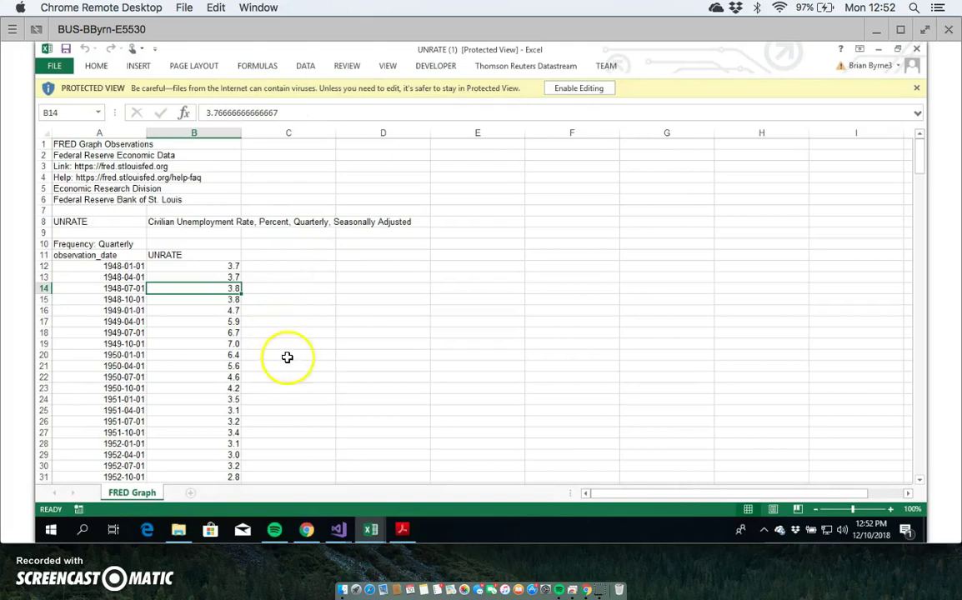
Switch to the "Completed Taylor Rule Estimation Nov 7 with unemployment" workbook and view the first inflation entry on the Un Greenspan sheet
{"action": "left_click", "coordinate": [370, 528]}
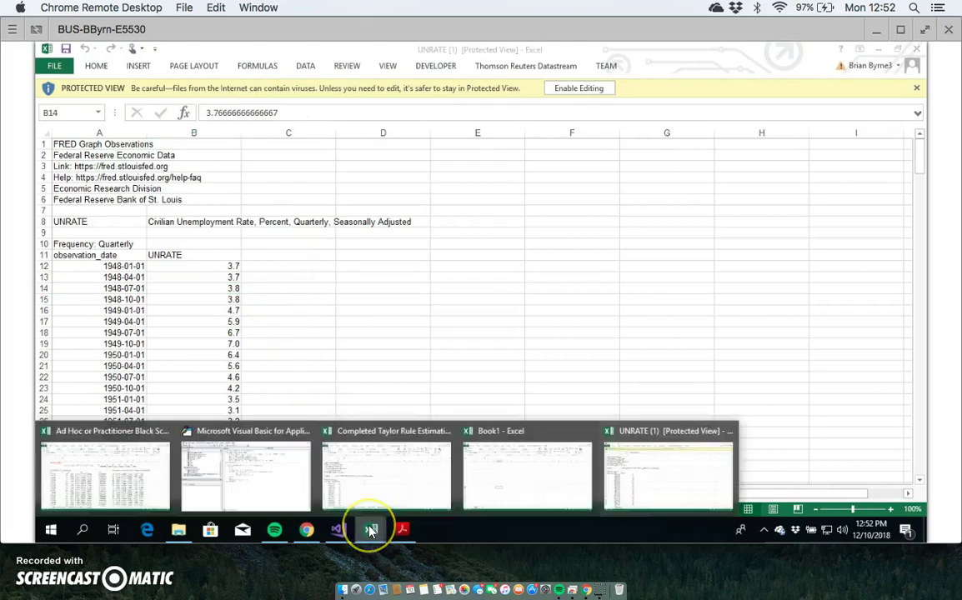
{"action": "mouse_move", "coordinate": [261, 483]}
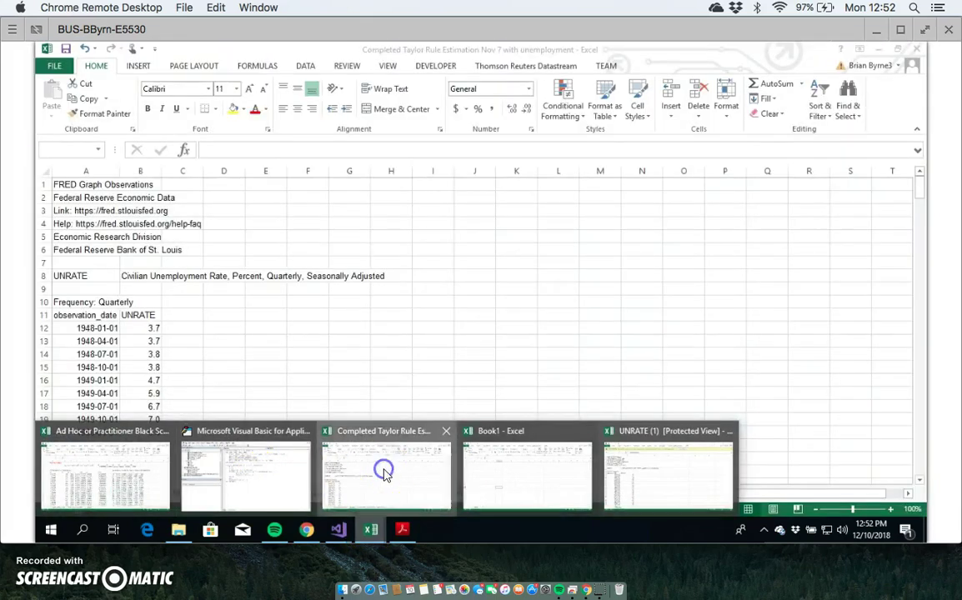
{"action": "left_click", "coordinate": [382, 470]}
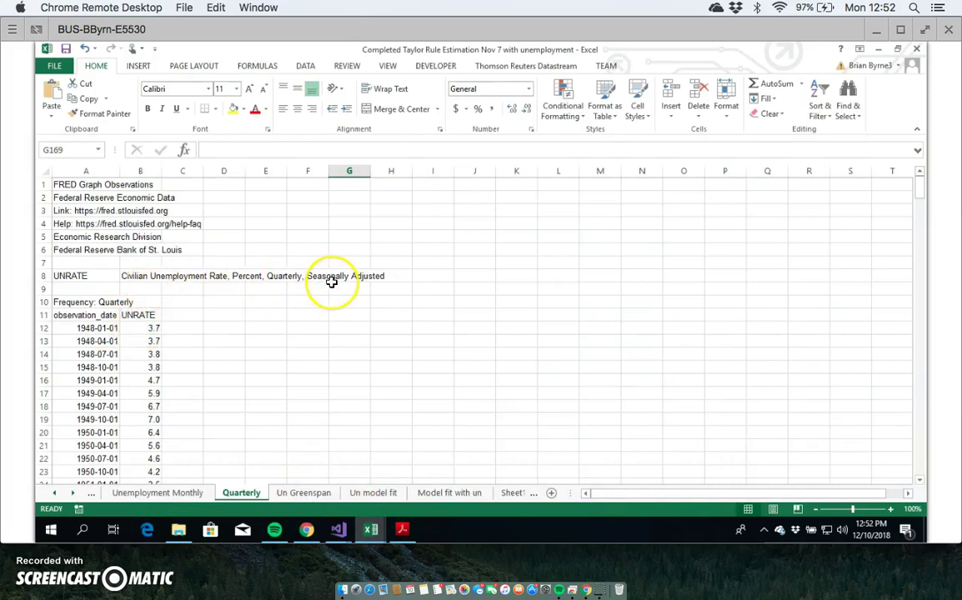
{"action": "left_click", "coordinate": [304, 493]}
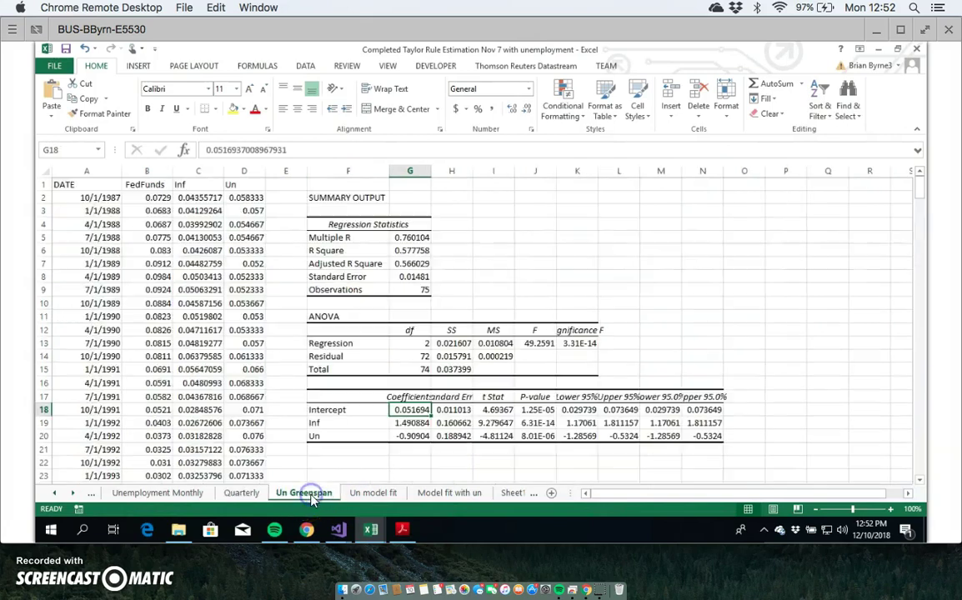
{"action": "left_click", "coordinate": [197, 198]}
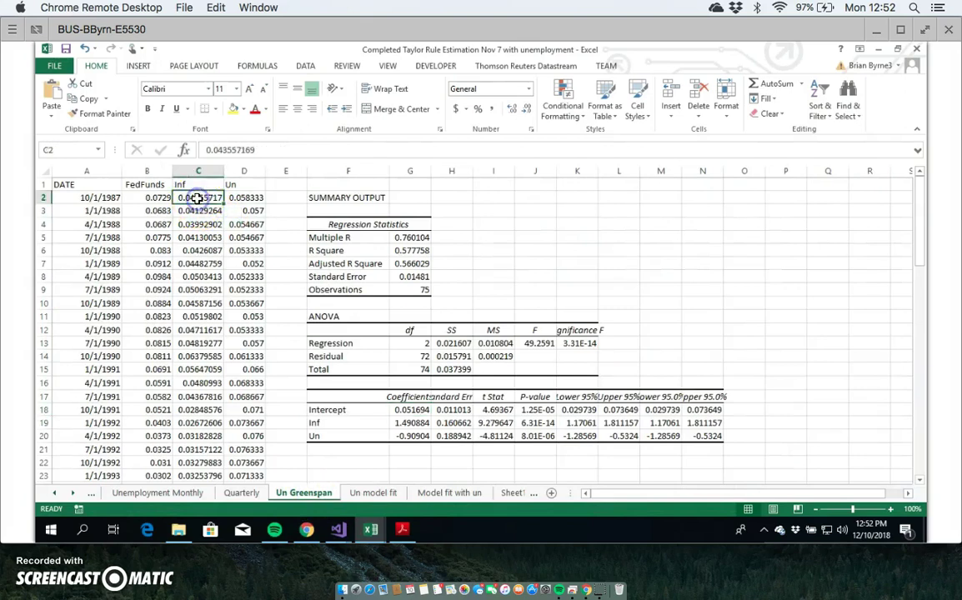
Locate the unemployment rate for 1987-10-01 on the Quarterly sheet
{"action": "left_click", "coordinate": [241, 494]}
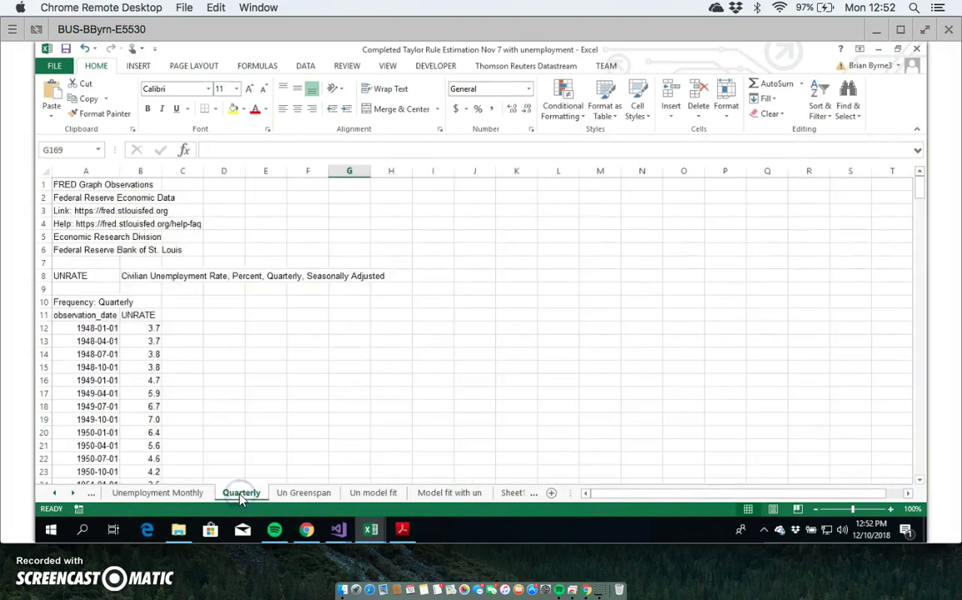
{"action": "left_click", "coordinate": [146, 329]}
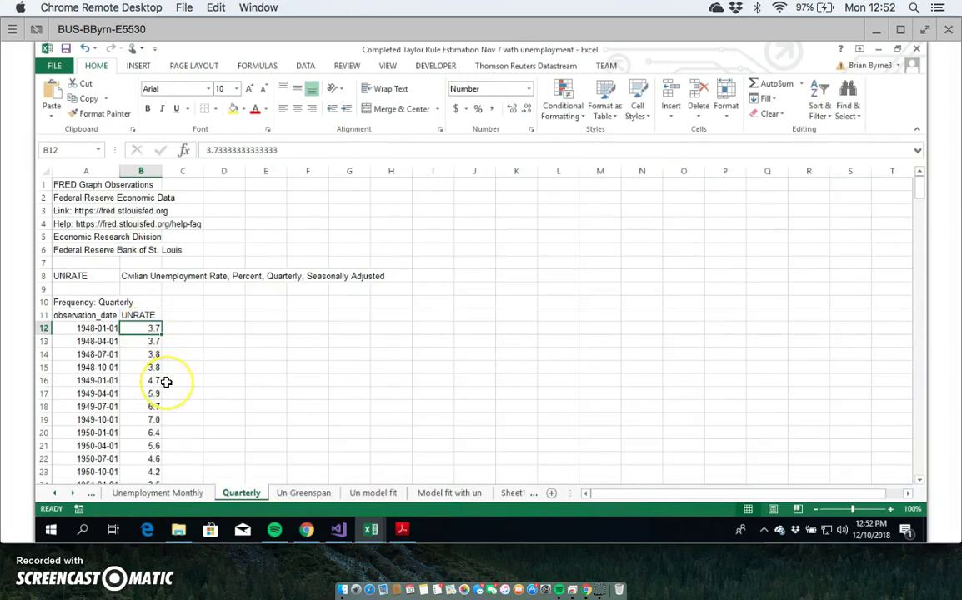
{"action": "scroll", "coordinate": [165, 382], "scroll_direction": "down", "scroll_amount": 17}
{"action": "scroll", "coordinate": [166, 382], "scroll_direction": "down", "scroll_amount": 15}
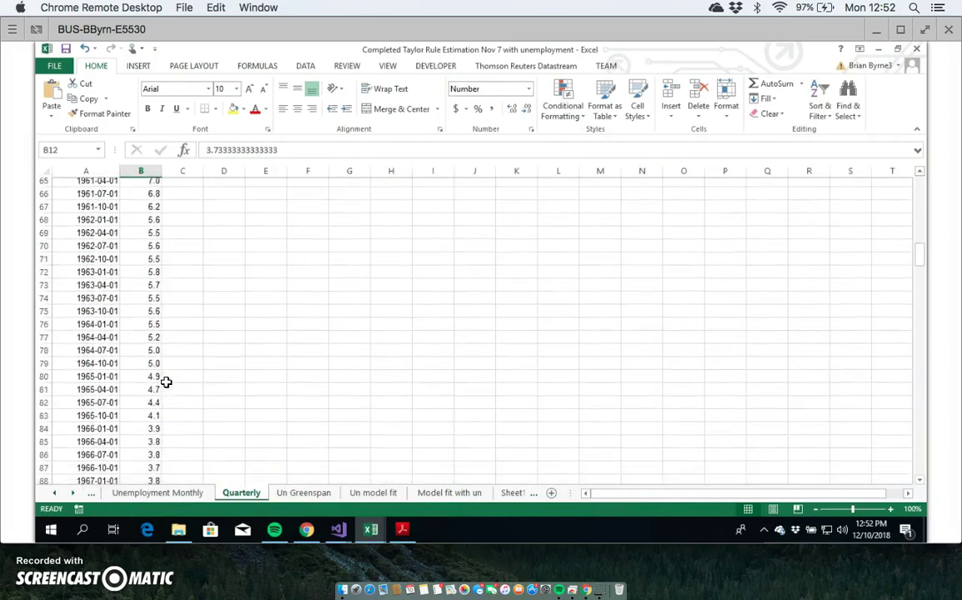
{"action": "scroll", "coordinate": [166, 382], "scroll_direction": "down", "scroll_amount": 18}
{"action": "scroll", "coordinate": [166, 382], "scroll_direction": "down", "scroll_amount": 1}
{"action": "left_click", "coordinate": [146, 405]}
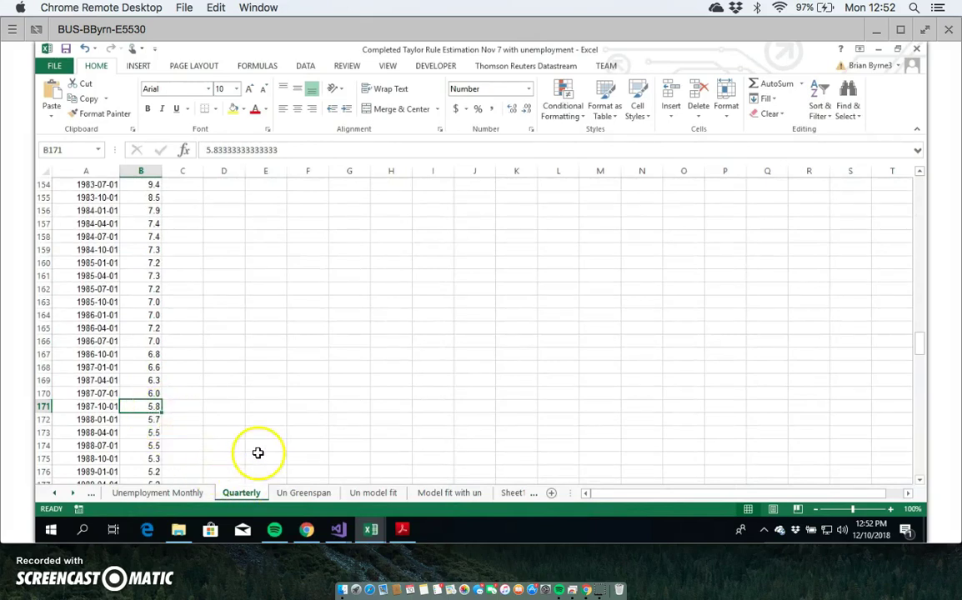
Check the 10/1/1987 entries for Un, Inf and FedFunds on the Un Greenspan sheet
{"action": "left_click", "coordinate": [305, 494]}
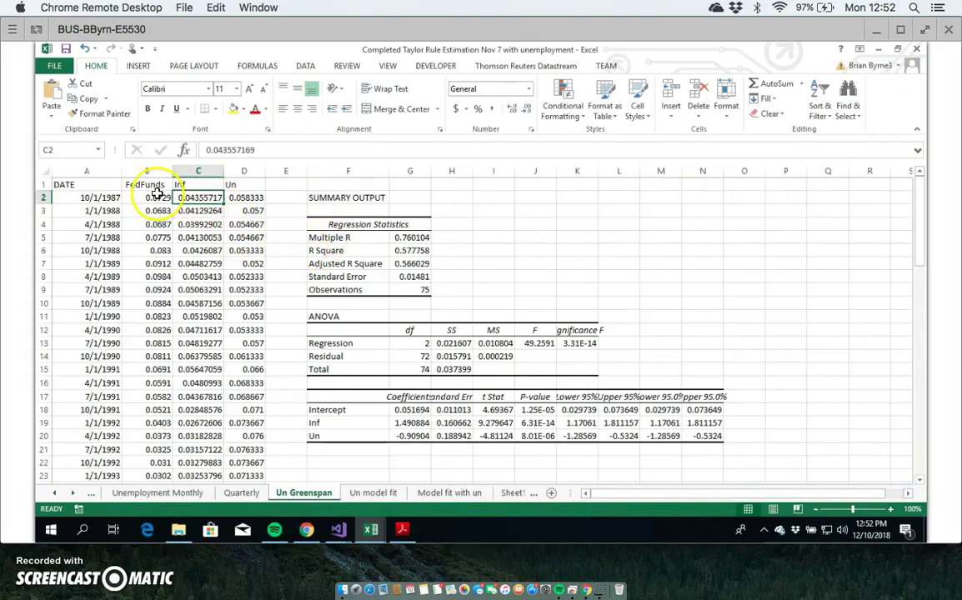
{"action": "left_click", "coordinate": [247, 198]}
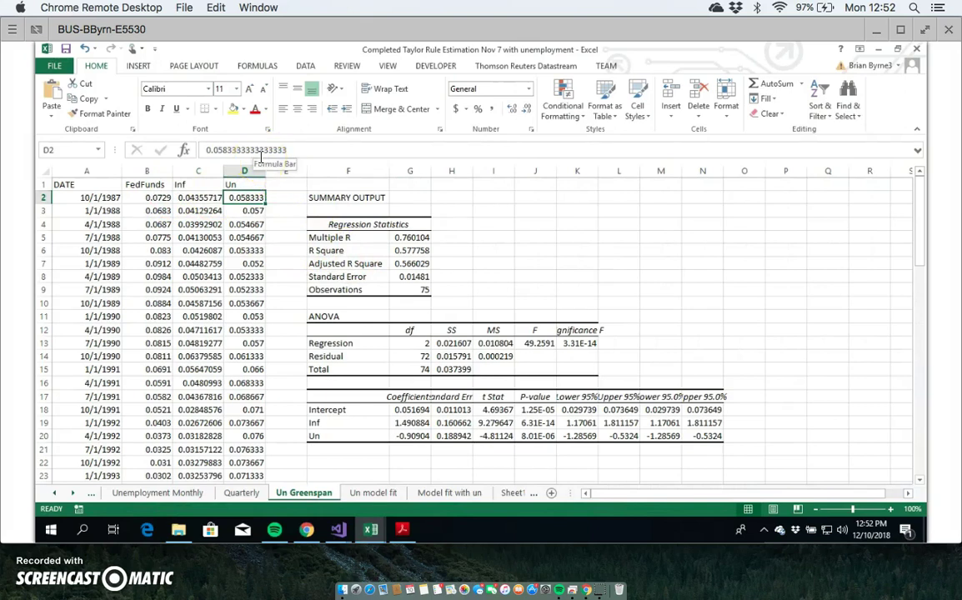
{"action": "left_click", "coordinate": [187, 197]}
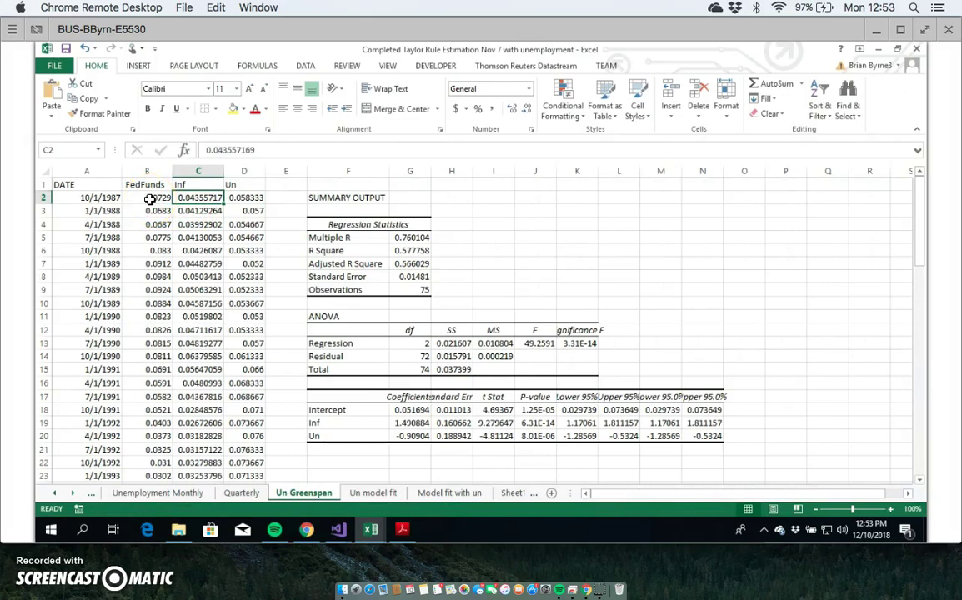
{"action": "left_click", "coordinate": [150, 198]}
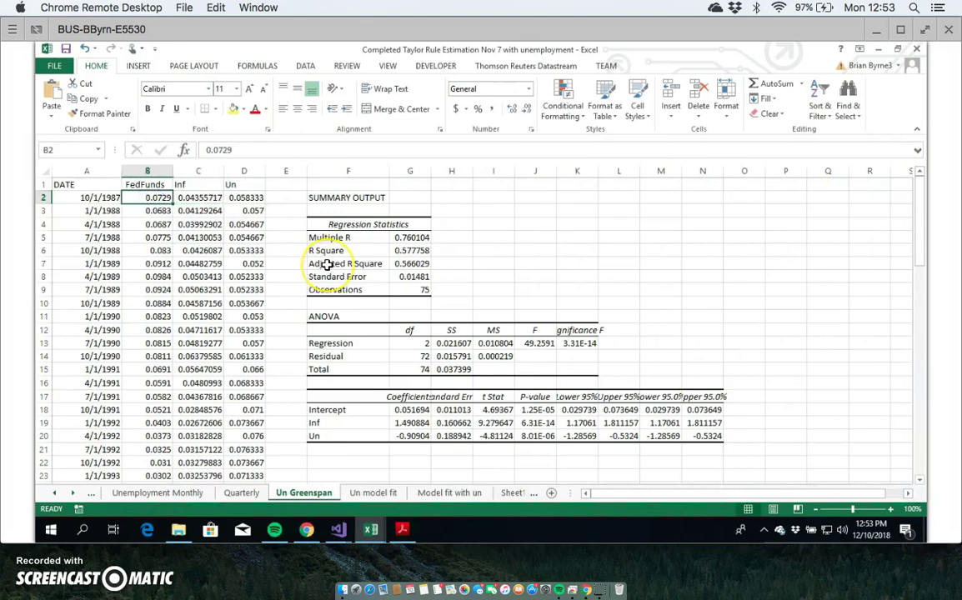
Delete columns F through N, which hold the regression summary output, from the Un Greenspan sheet
{"action": "left_click_drag", "start_coordinate": [322, 170], "coordinate": [693, 361]}
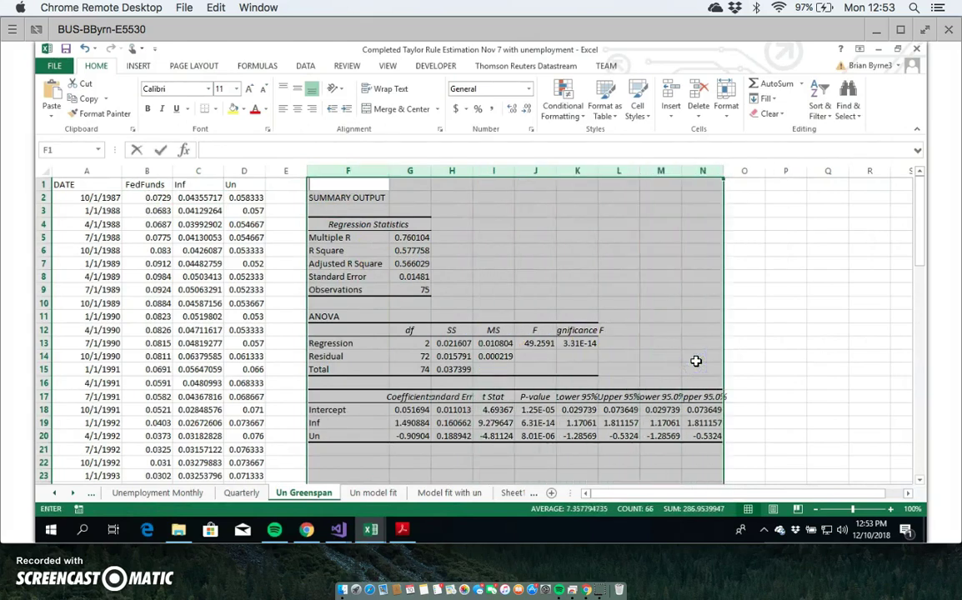
{"action": "left_click", "coordinate": [395, 237]}
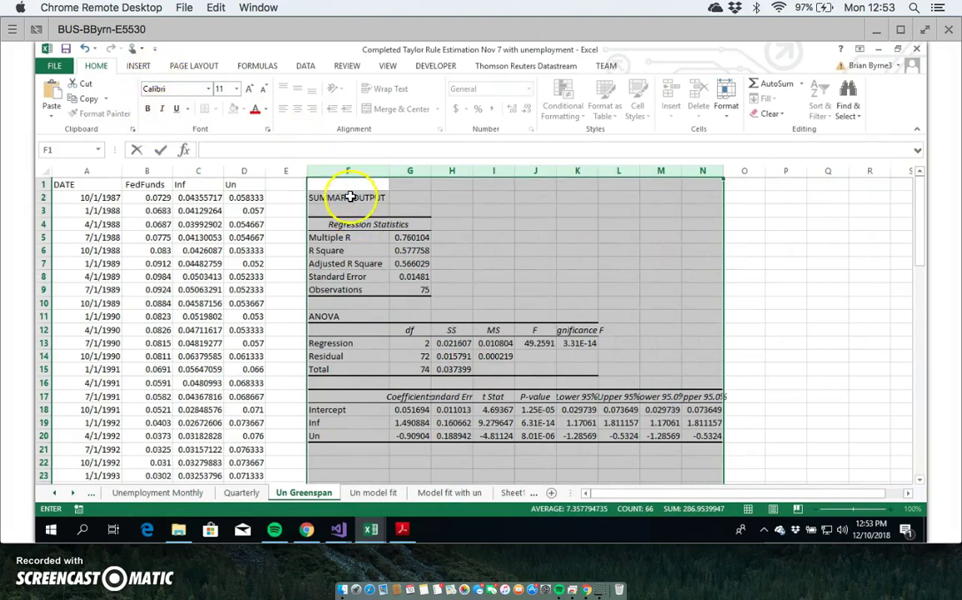
{"action": "right_click", "coordinate": [337, 171]}
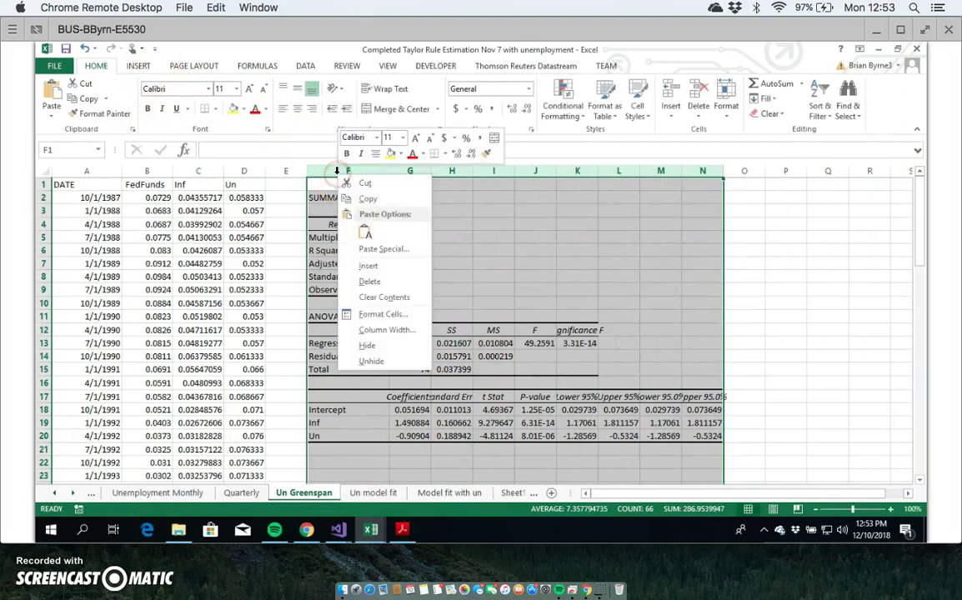
{"action": "left_click", "coordinate": [375, 284]}
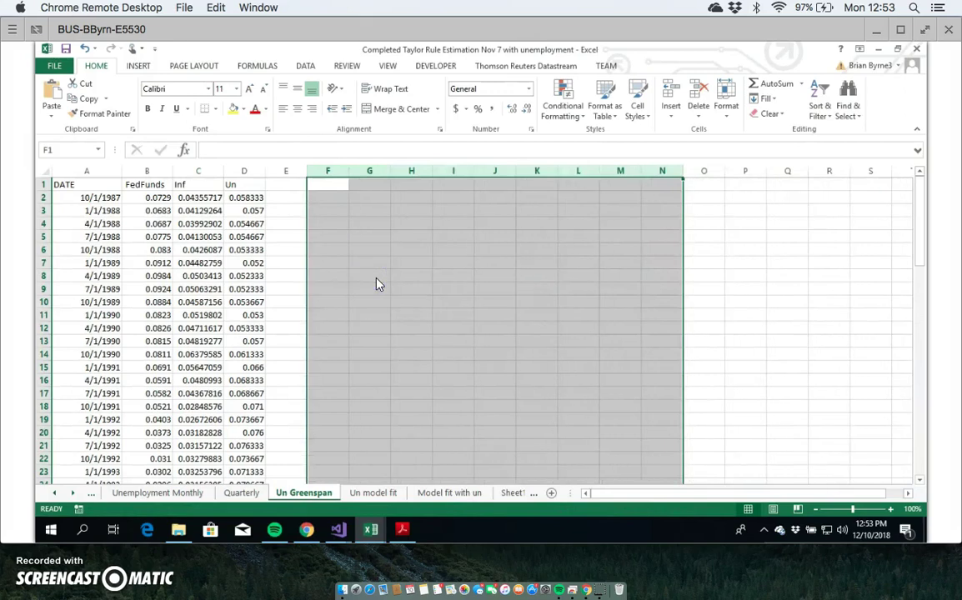
{"action": "left_click", "coordinate": [376, 276]}
{"action": "left_click", "coordinate": [327, 211]}
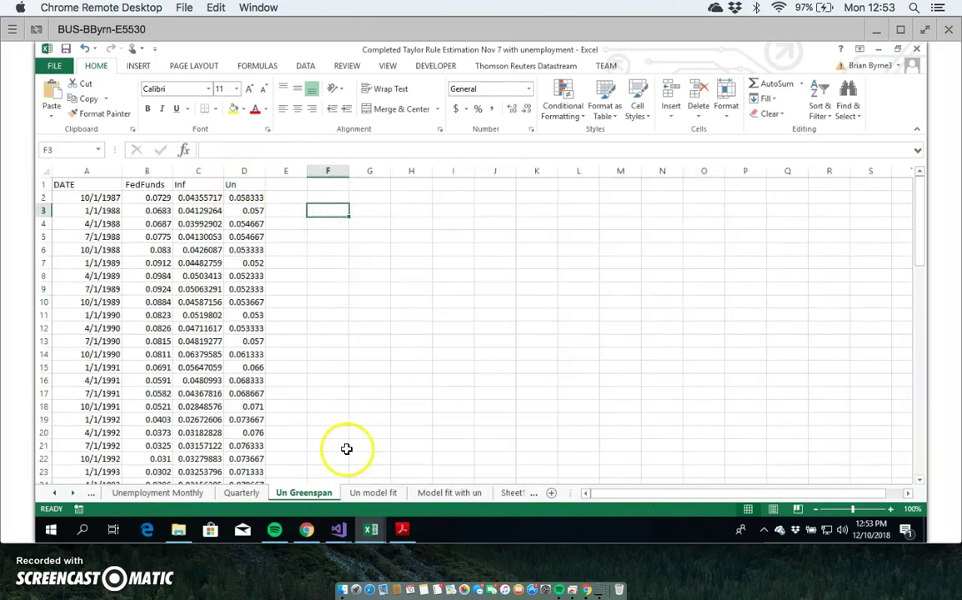
Review the policy rule equation in the Taylor (1993) PDF in Acrobat Reader, then the unemployment-gap versions on both San Francisco Fed pages in Chrome
{"action": "left_click", "coordinate": [404, 526]}
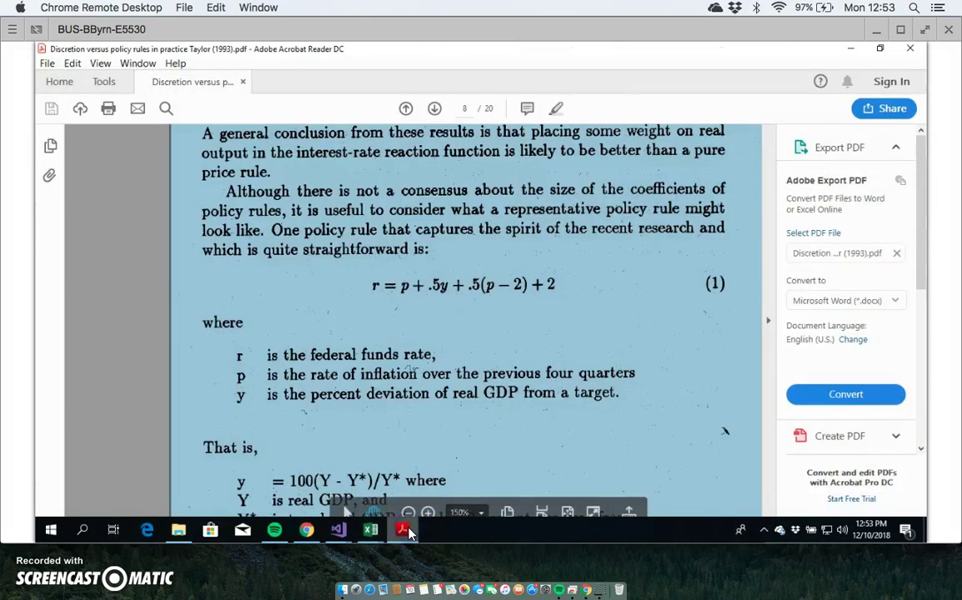
{"action": "left_click", "coordinate": [402, 300]}
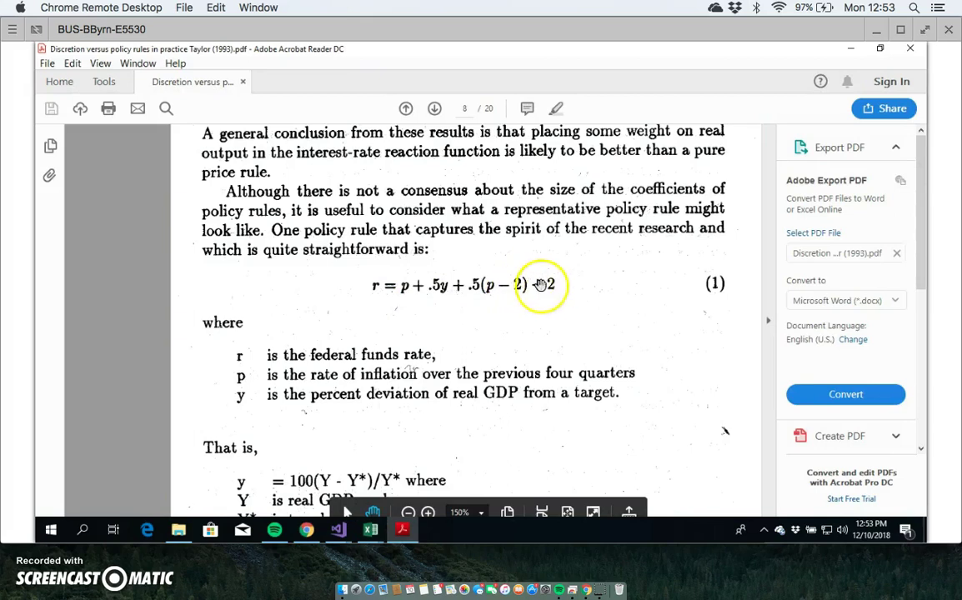
{"action": "left_click", "coordinate": [307, 532]}
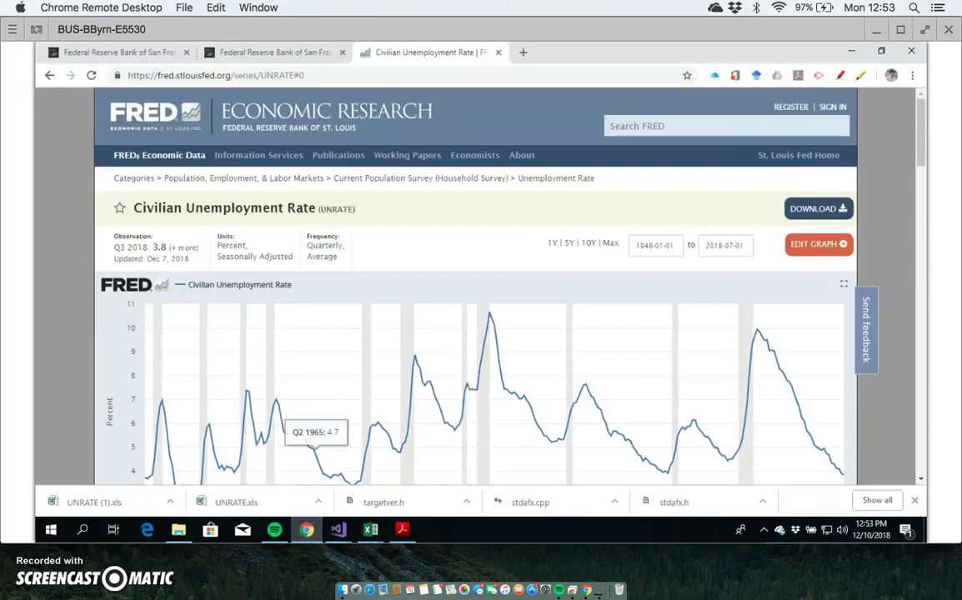
{"action": "left_click", "coordinate": [158, 57]}
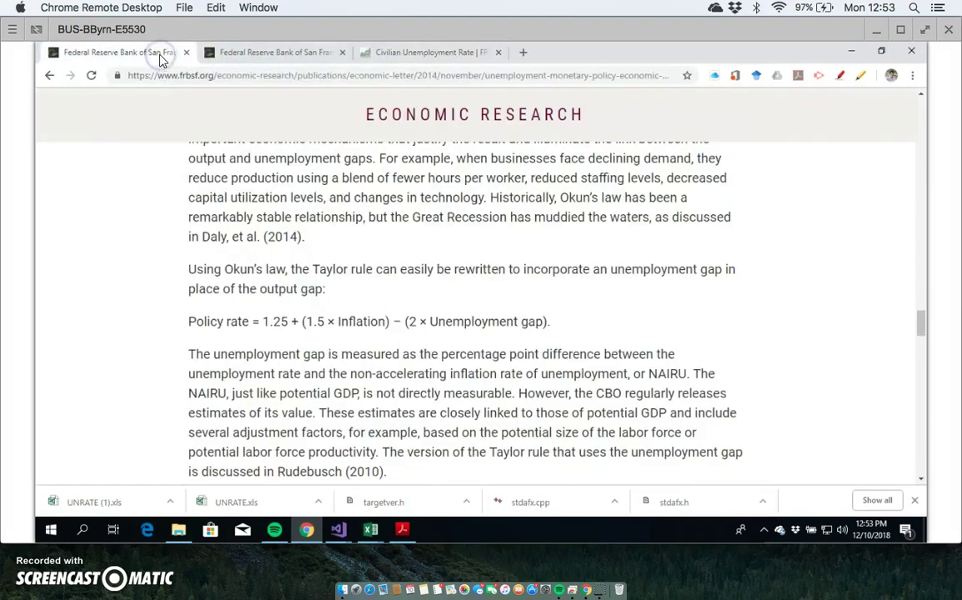
{"action": "left_click", "coordinate": [257, 53]}
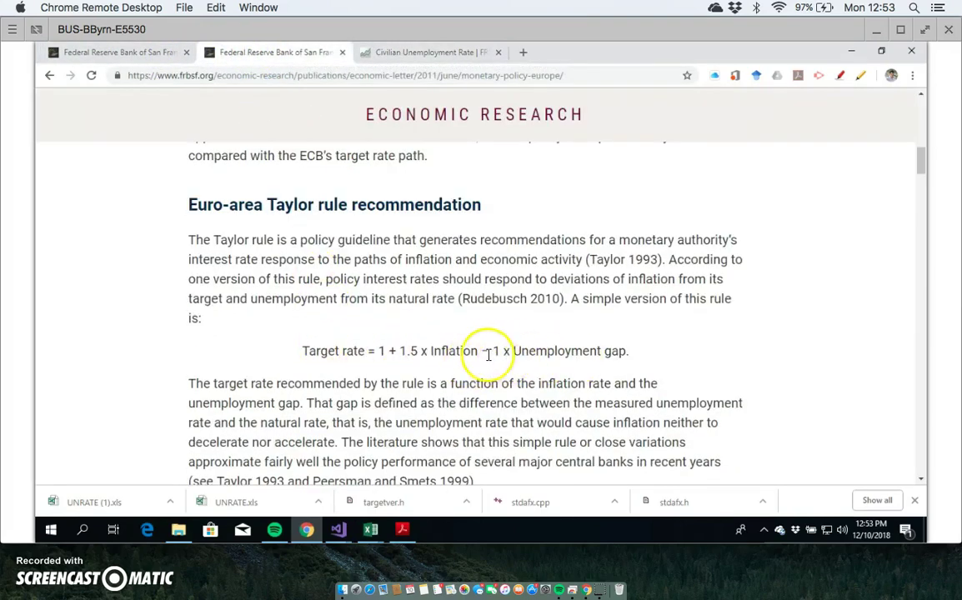
Review the target rate equation and the FRED unemployment series in Chrome, and switch to the Completed Taylor Rule Estimation workbook in Excel
{"action": "left_click", "coordinate": [456, 352]}
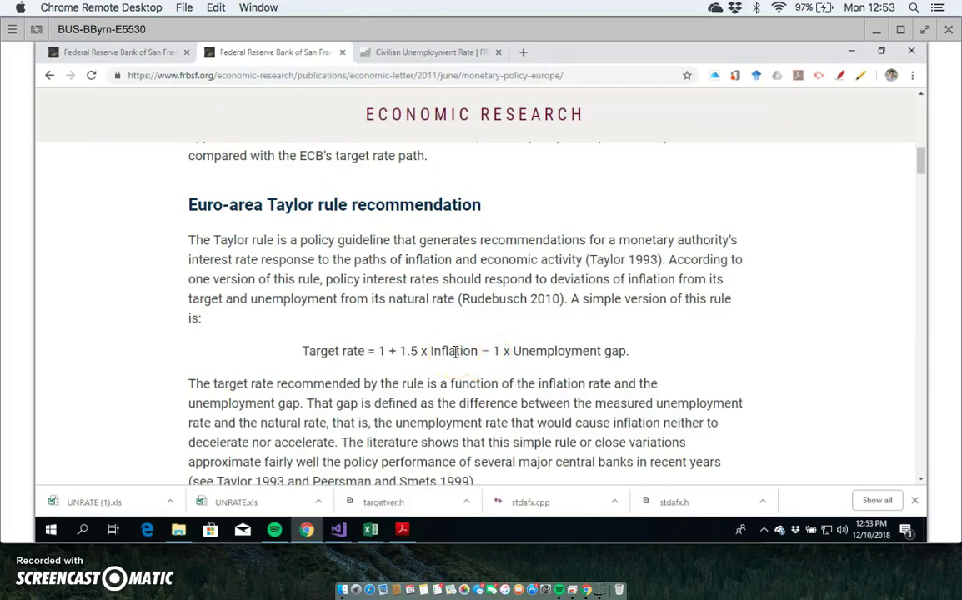
{"action": "left_click", "coordinate": [400, 53]}
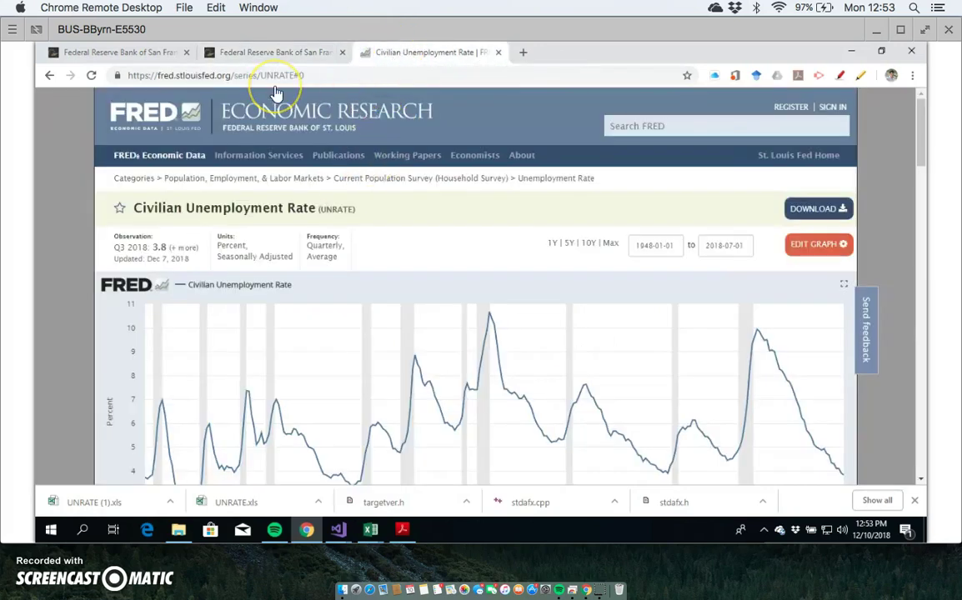
{"action": "left_click", "coordinate": [371, 532]}
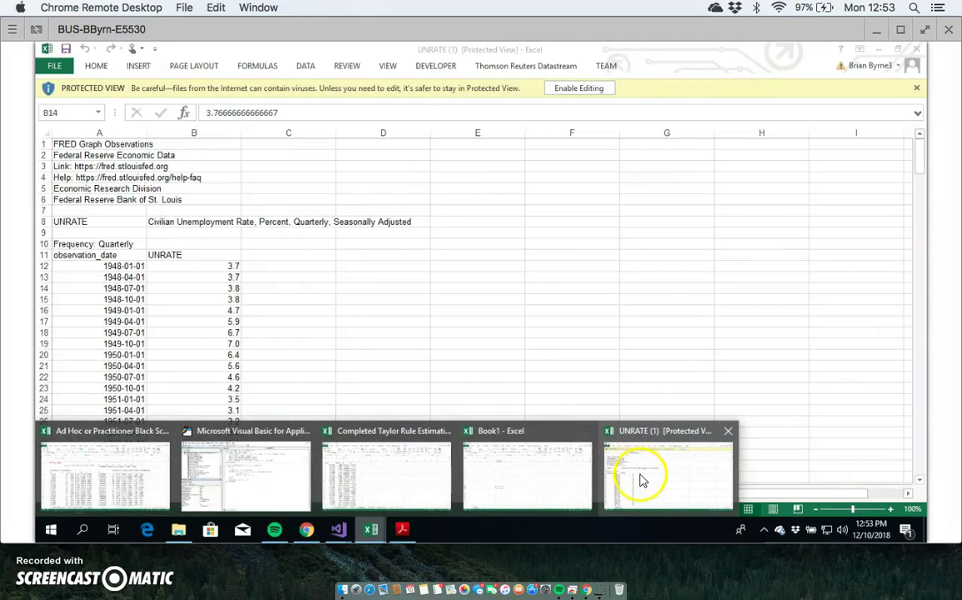
{"action": "left_click", "coordinate": [431, 476]}
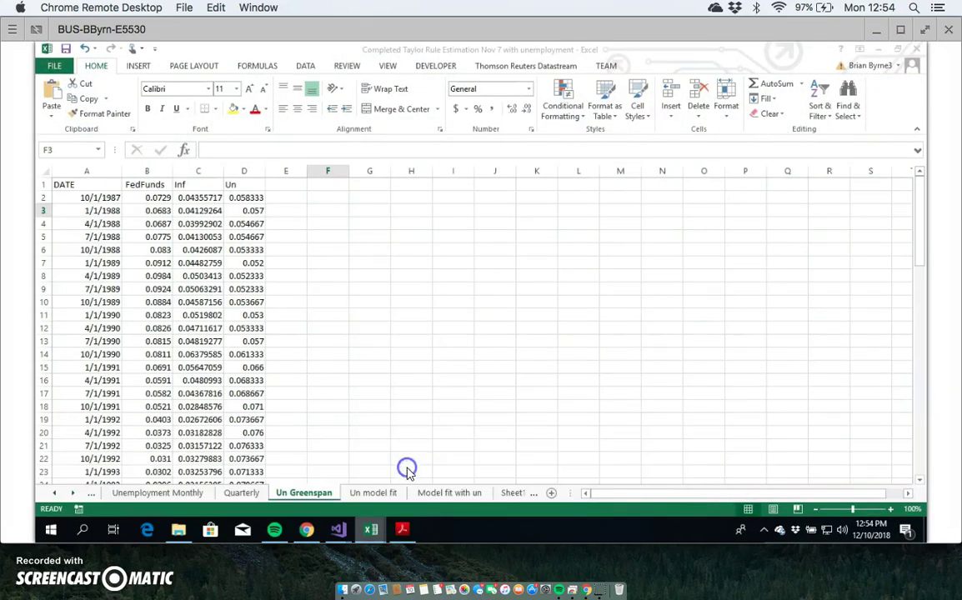
Check the first and last dates of the sample in the DATE column on the Un Greenspan sheet
{"action": "left_click", "coordinate": [103, 198]}
{"action": "left_click_drag", "start_coordinate": [922, 242], "coordinate": [919, 472]}
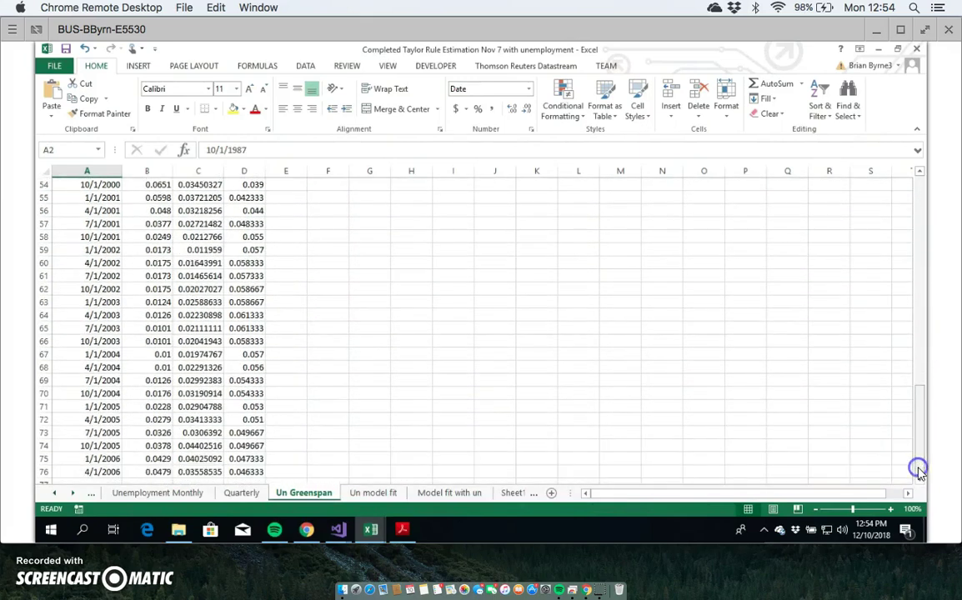
{"action": "left_click", "coordinate": [105, 475]}
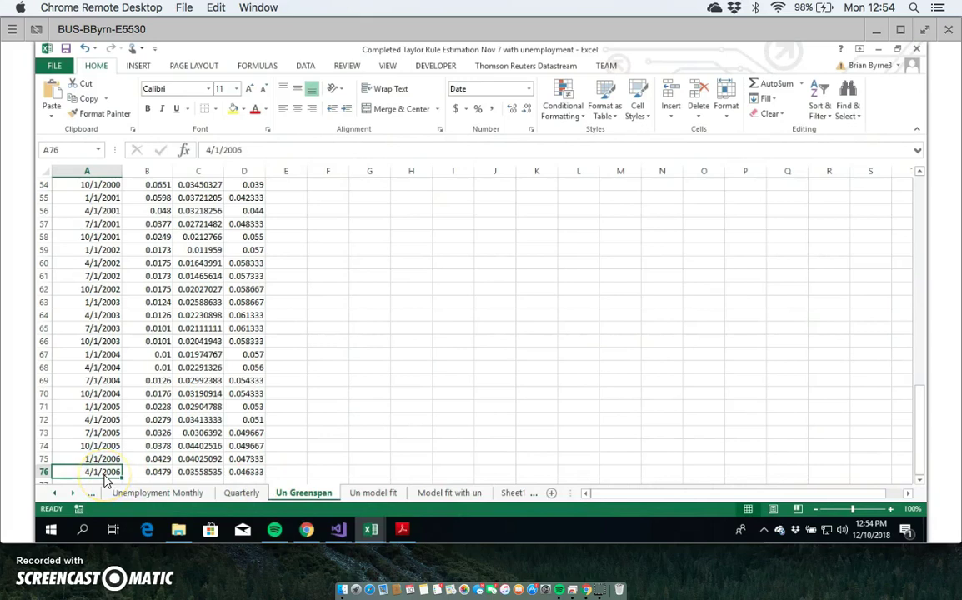
{"action": "key", "text": "Down"}
{"action": "key", "text": "Down"}
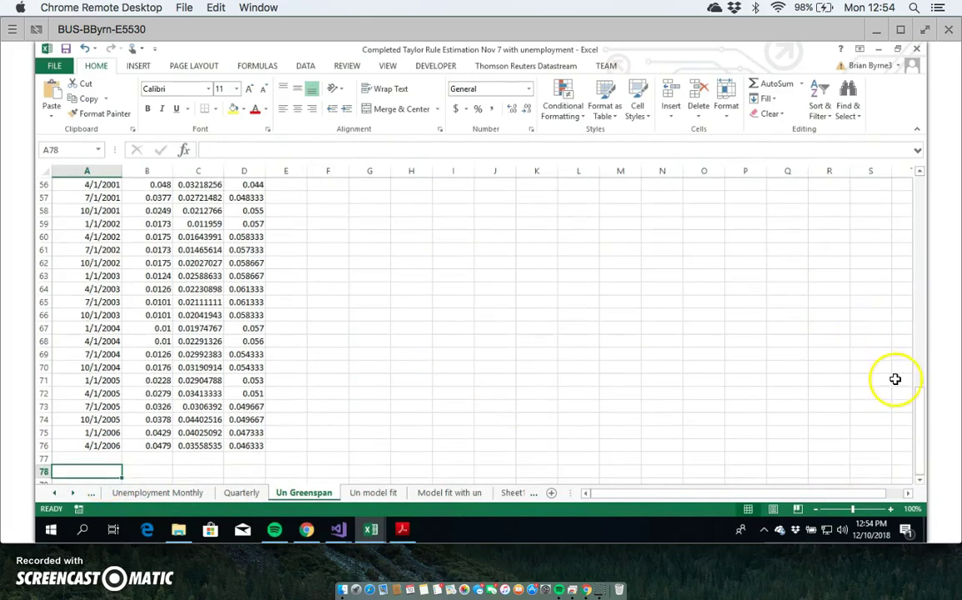
{"action": "left_click_drag", "start_coordinate": [916, 402], "coordinate": [915, 175]}
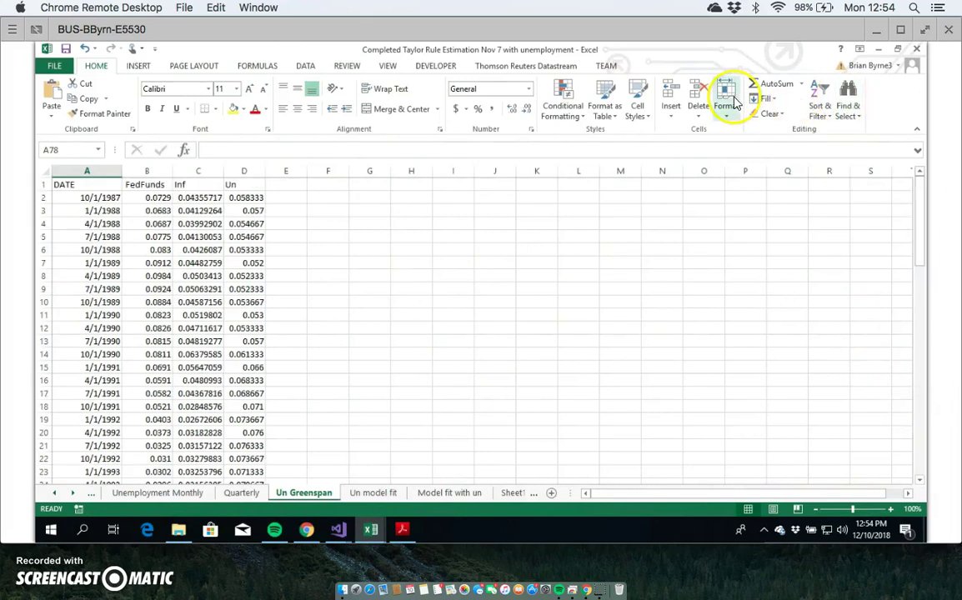
Start a Regression from the data analysis tools with the FedFunds values in B2:B76 as the input Y range
{"action": "left_click", "coordinate": [305, 66]}
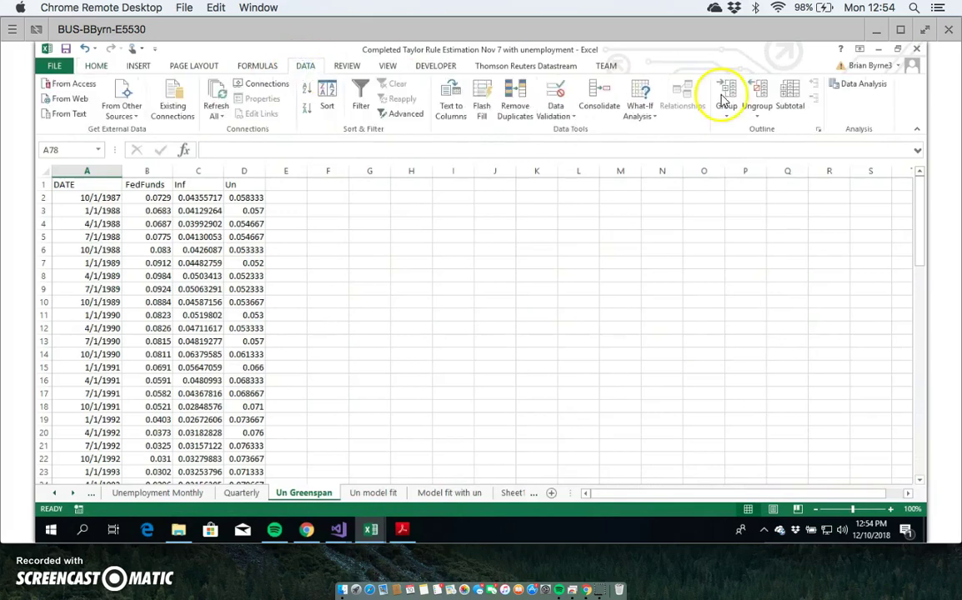
{"action": "left_click", "coordinate": [852, 84]}
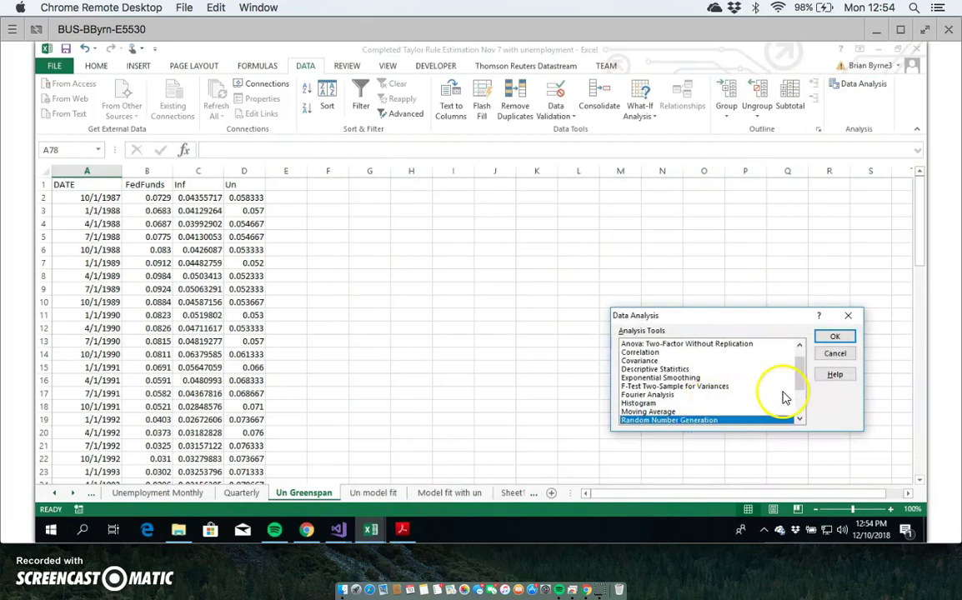
{"action": "left_click_drag", "start_coordinate": [801, 377], "coordinate": [802, 402]}
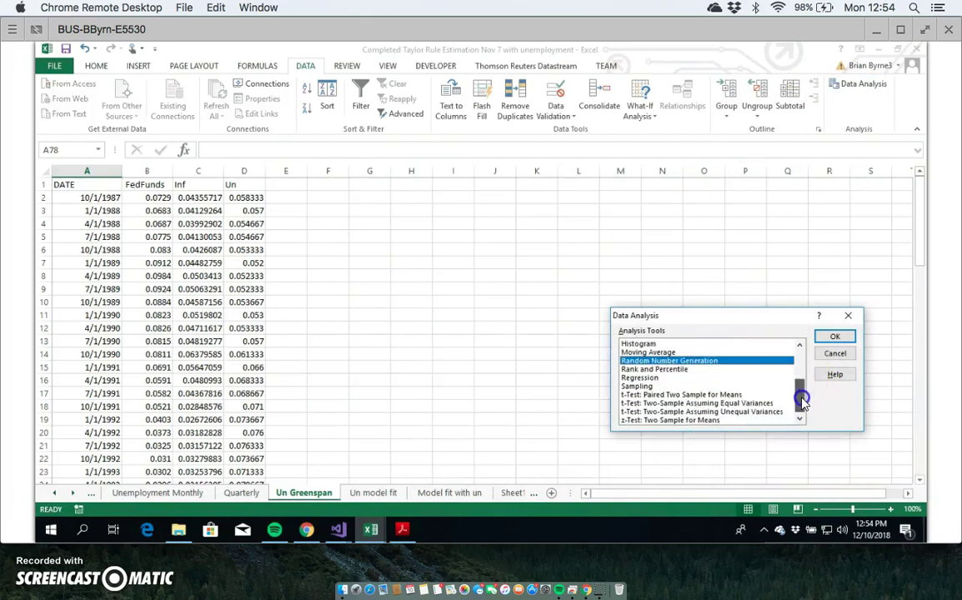
{"action": "left_click", "coordinate": [634, 377]}
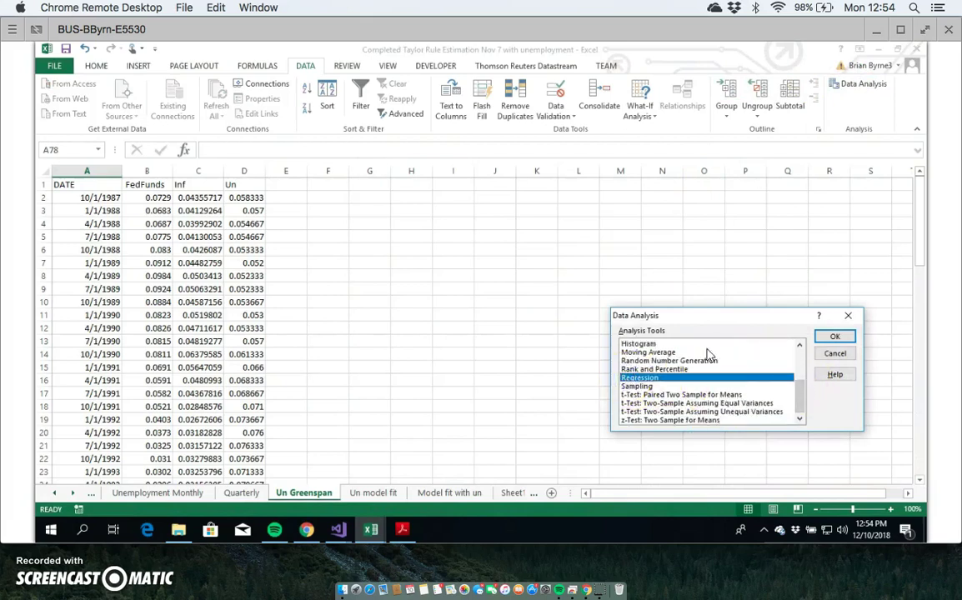
{"action": "left_click", "coordinate": [832, 336]}
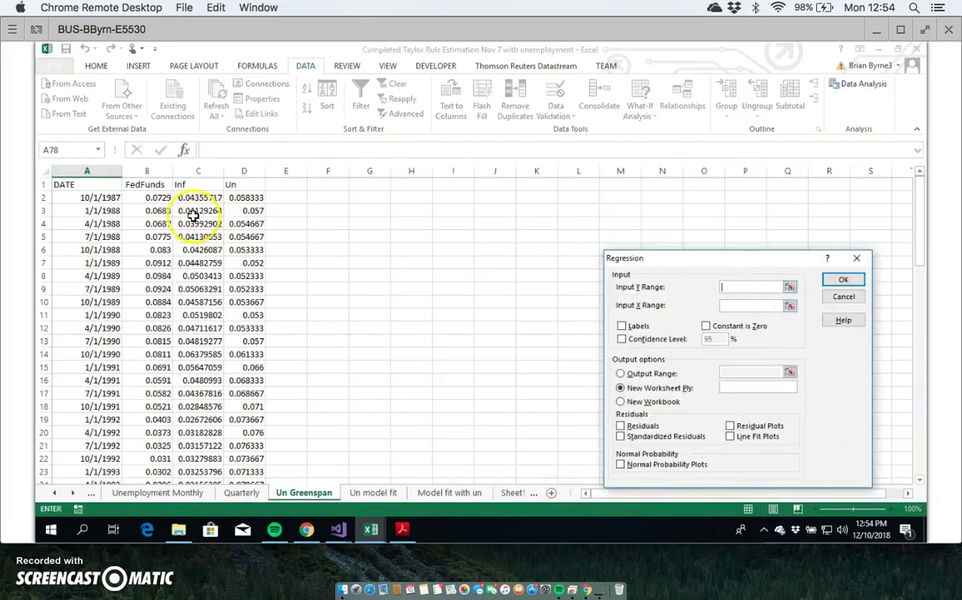
{"action": "left_click_drag", "start_coordinate": [153, 197], "coordinate": [151, 542]}
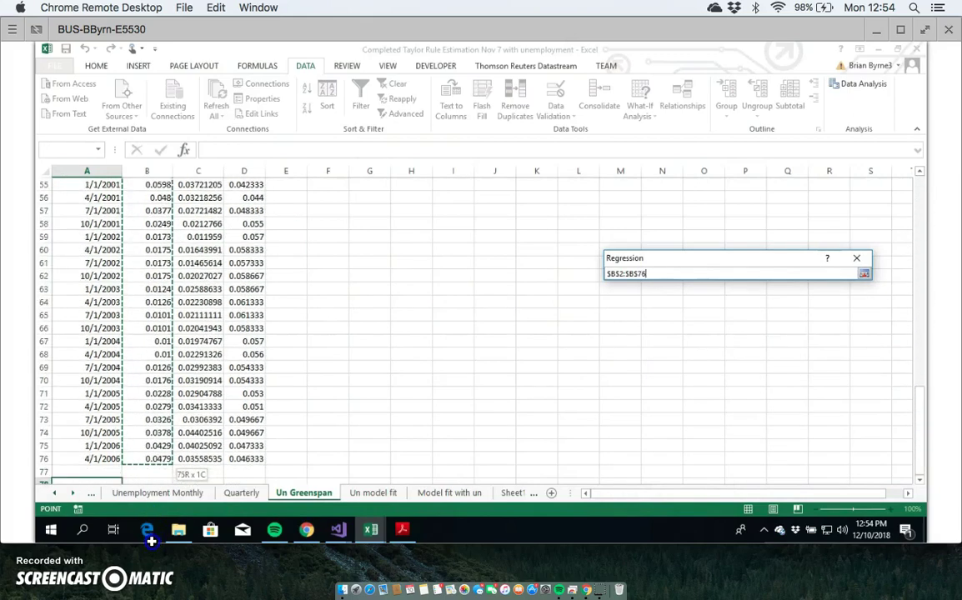
{"action": "left_click_drag", "start_coordinate": [145, 452], "coordinate": [145, 453]}
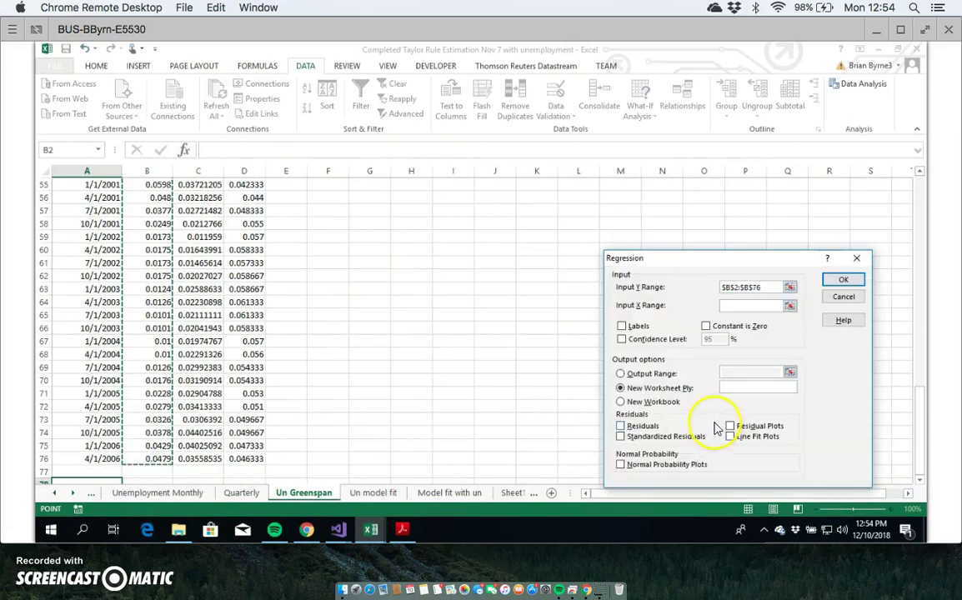
Set the regression's input X range to the Inf and Un values in C2:D76, leaving out the headers
{"action": "left_click", "coordinate": [733, 306]}
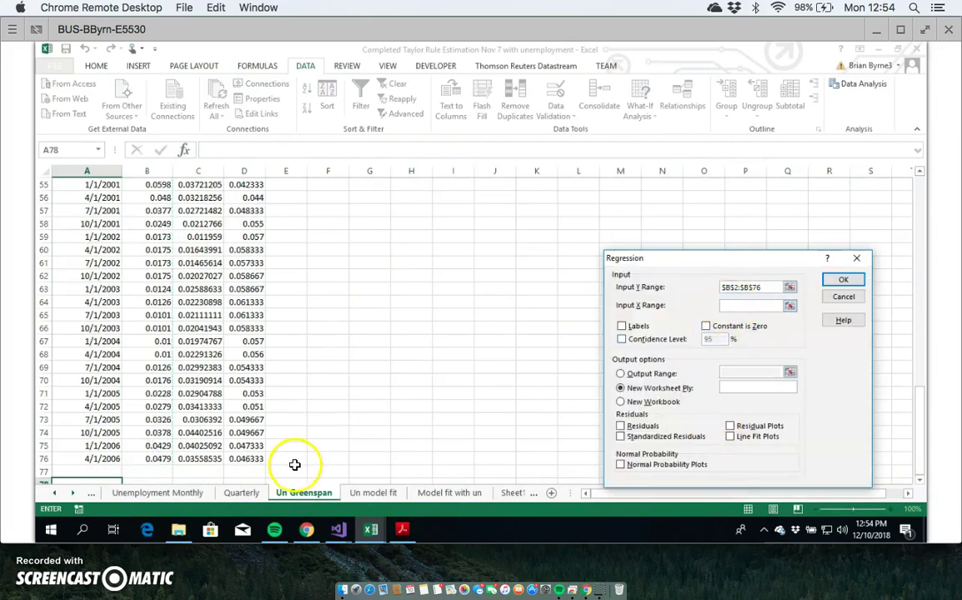
{"action": "left_click_drag", "start_coordinate": [258, 459], "coordinate": [198, 88]}
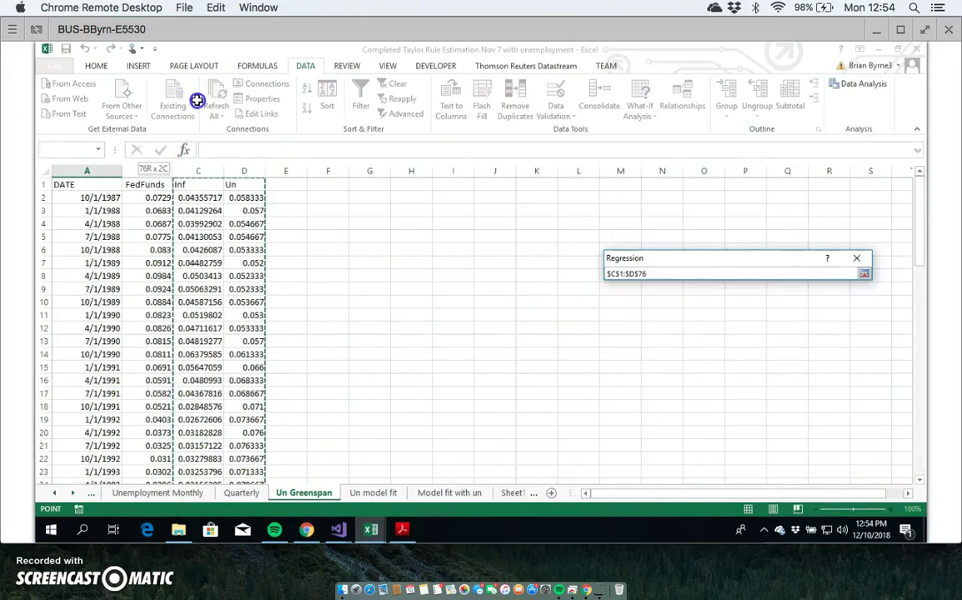
{"action": "left_click_drag", "start_coordinate": [190, 194], "coordinate": [190, 204]}
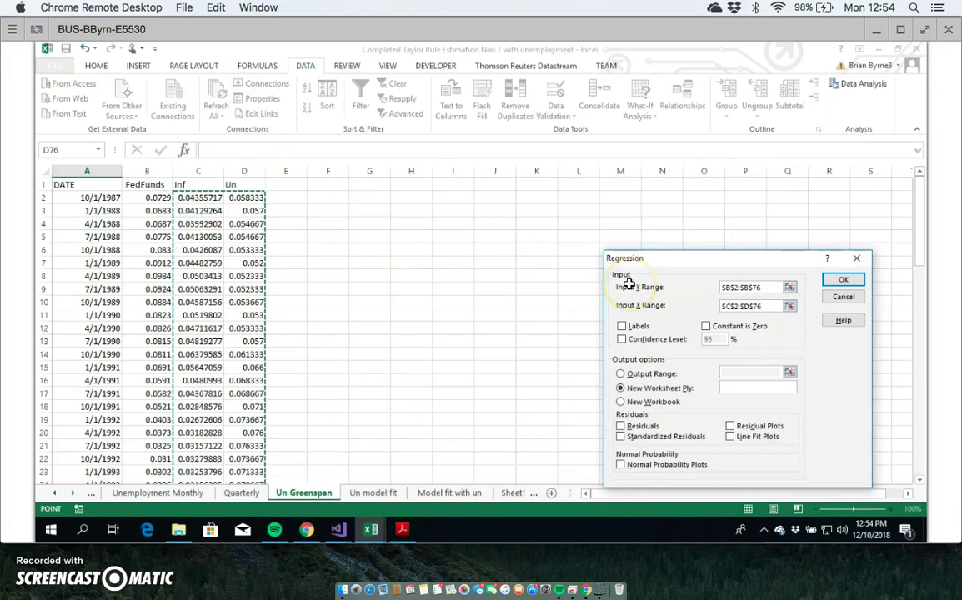
Choose to send the regression results to an output range and try to set its starting cell to G4
{"action": "left_click", "coordinate": [622, 375]}
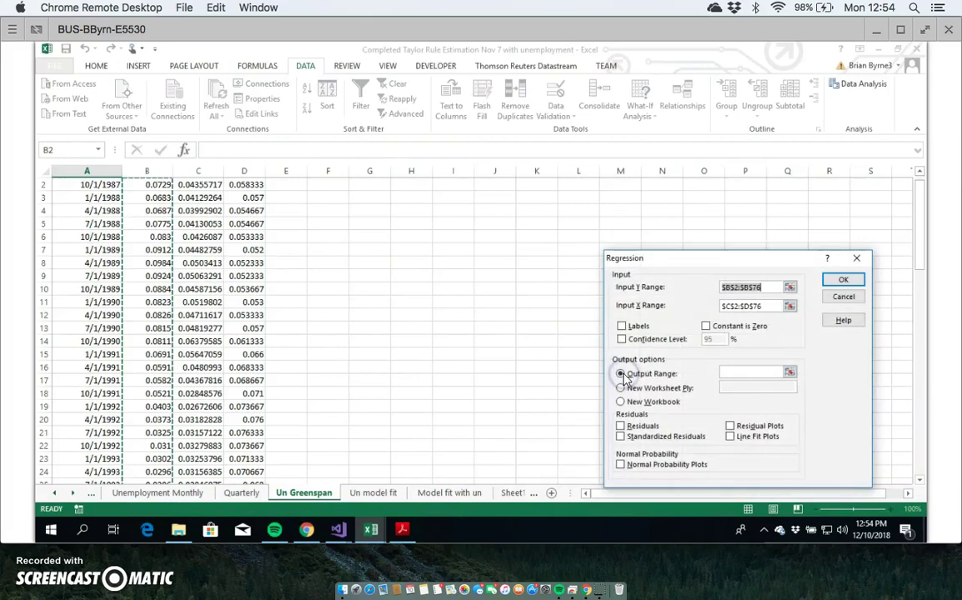
{"action": "left_click", "coordinate": [363, 209]}
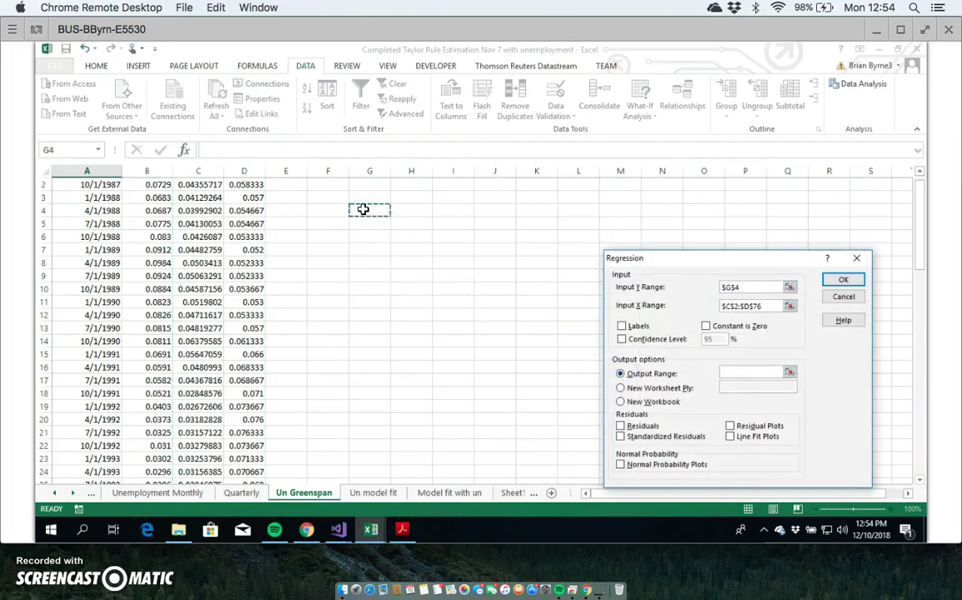
{"action": "left_click", "coordinate": [758, 286]}
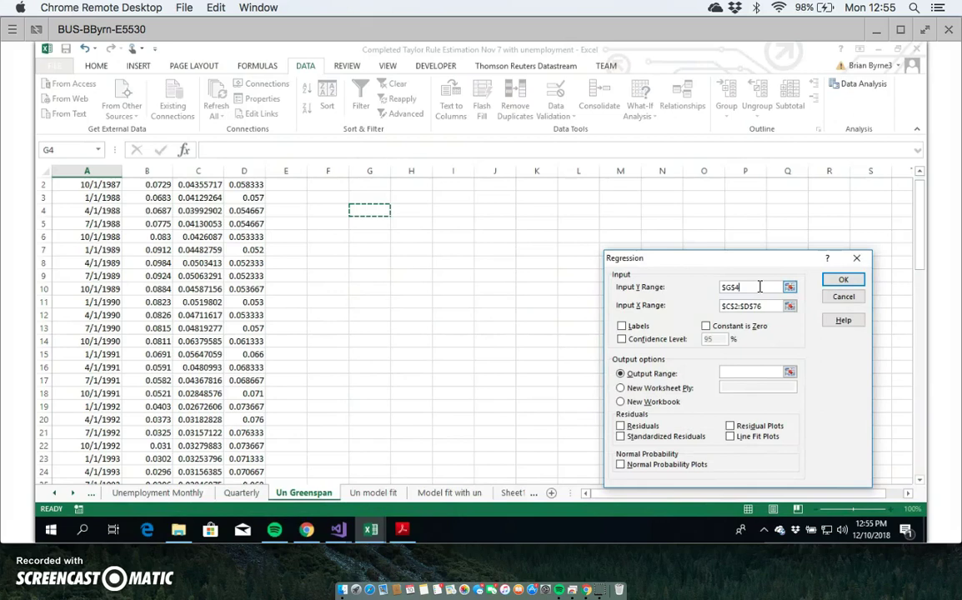
{"action": "left_click", "coordinate": [41, 567]}
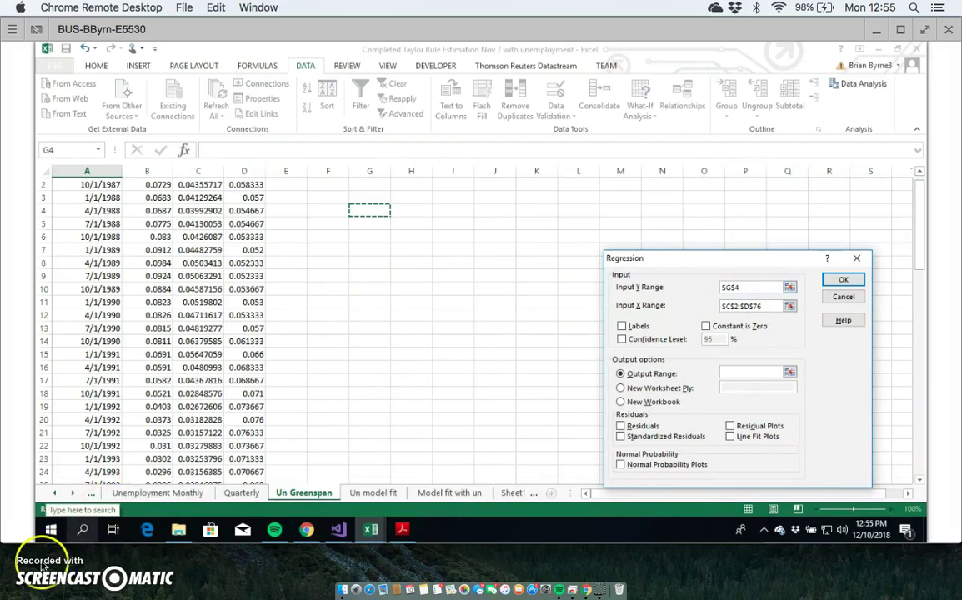